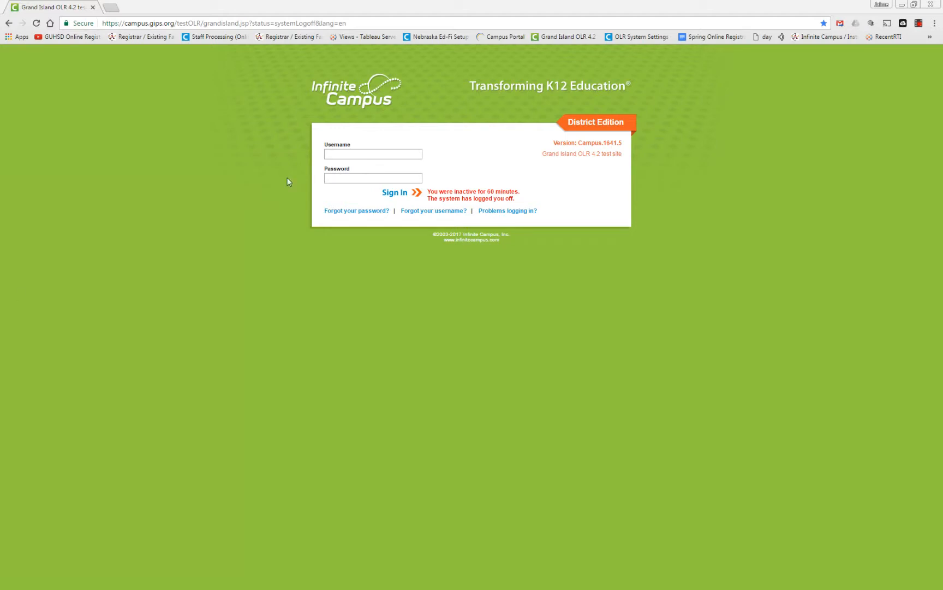
- Sign in to the district portal with the parent's username and account password
left_click(389, 152)
type("mpiggy")
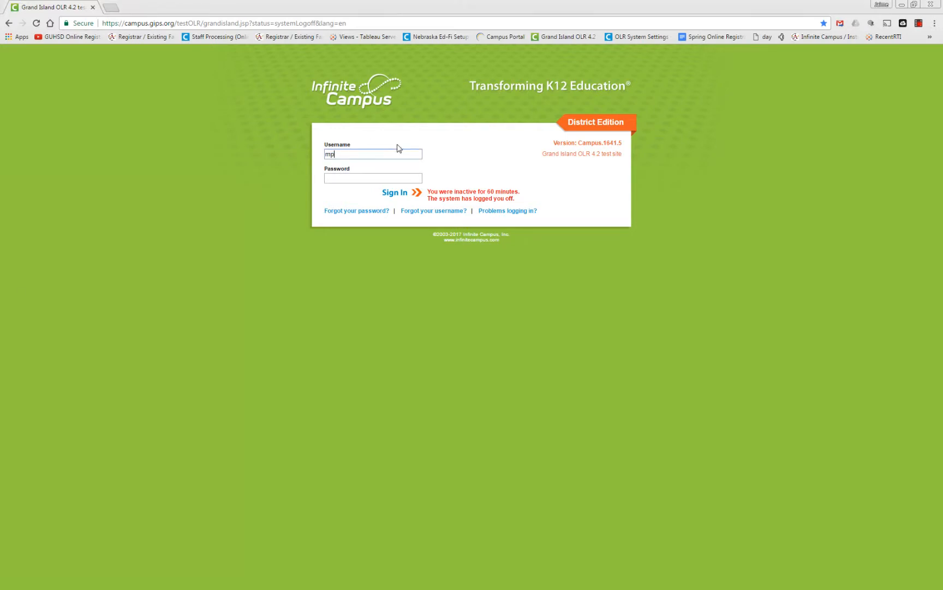
key("Tab")
type("••••••••••••")
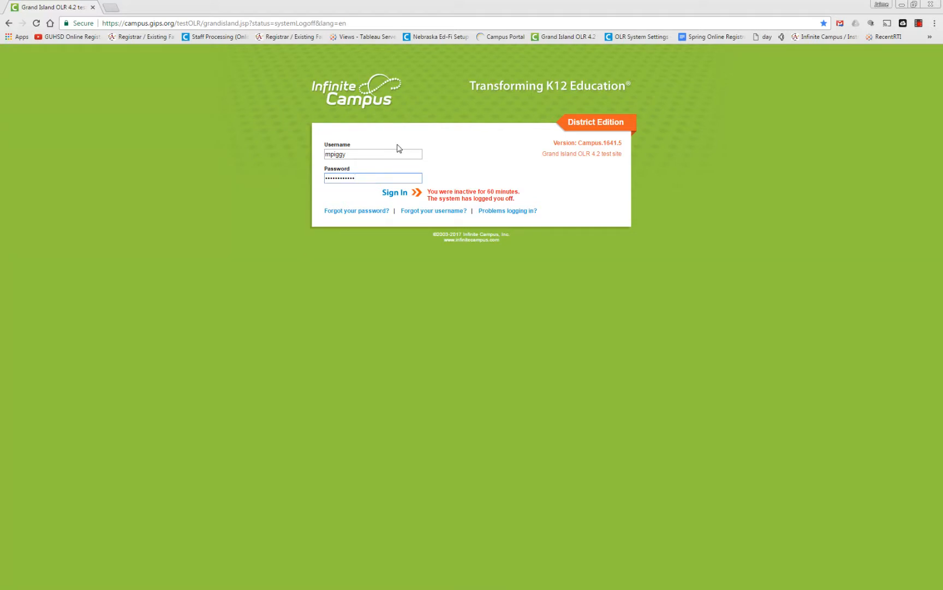
left_click(410, 193)
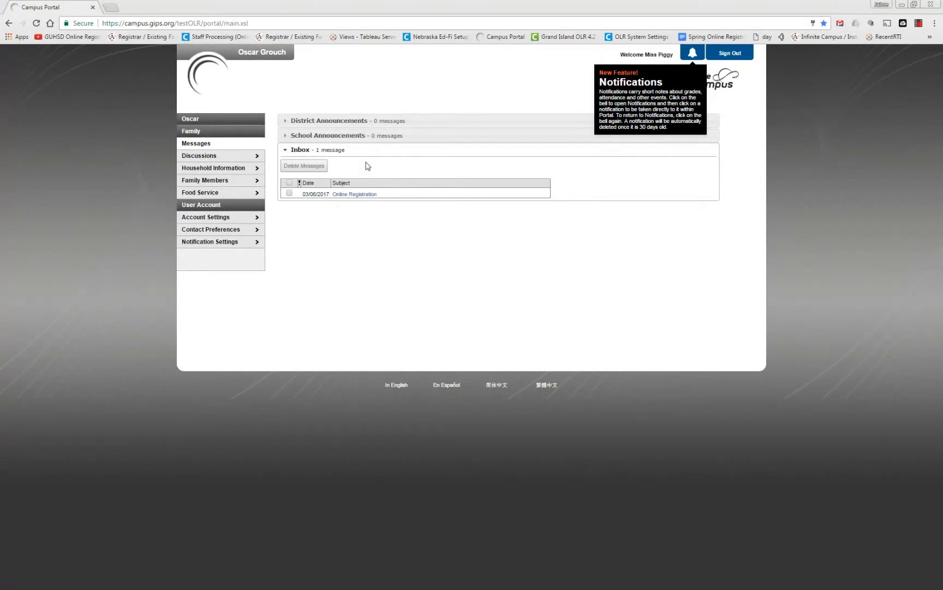
- Open the Online Registration message and begin Existing Student Registration for the 17-18 registration year
left_click(369, 196)
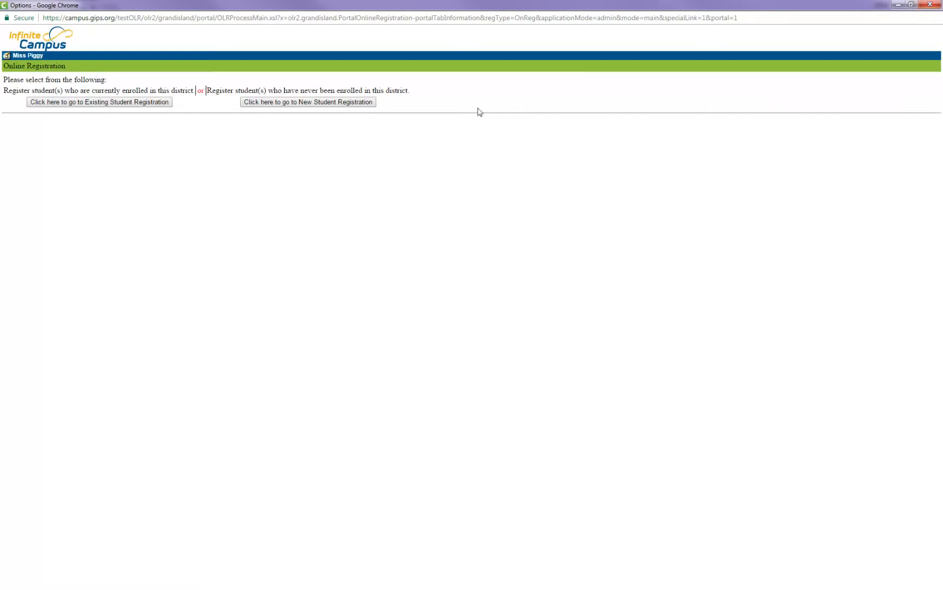
left_click(85, 105)
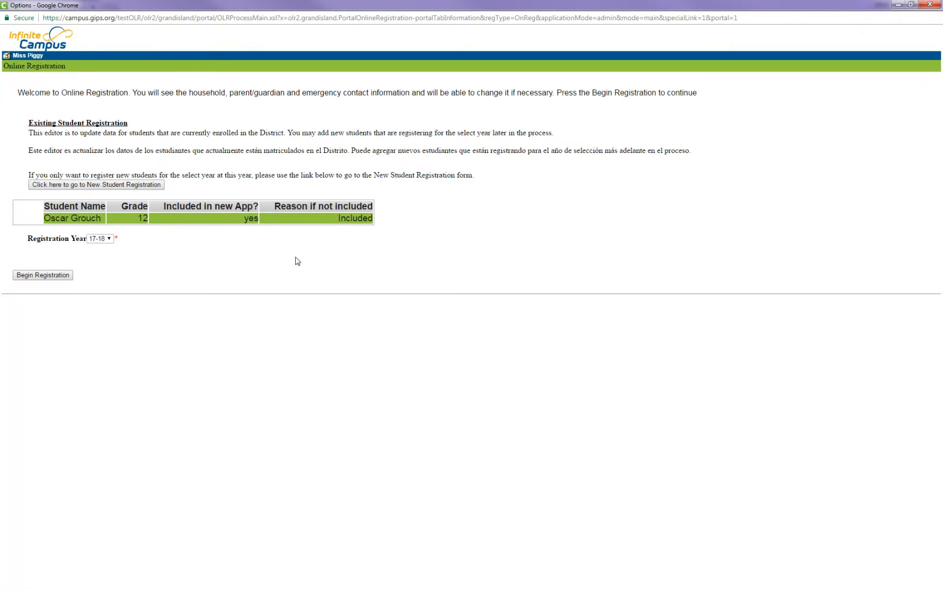
left_click(60, 278)
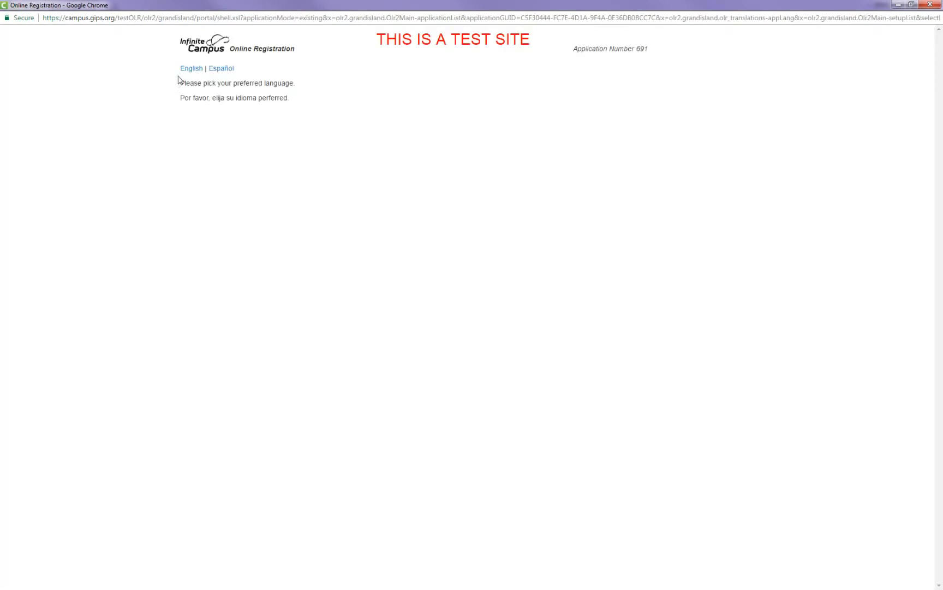
- Choose English, attest with the parent's first and last name, and begin the registration application
left_click(186, 71)
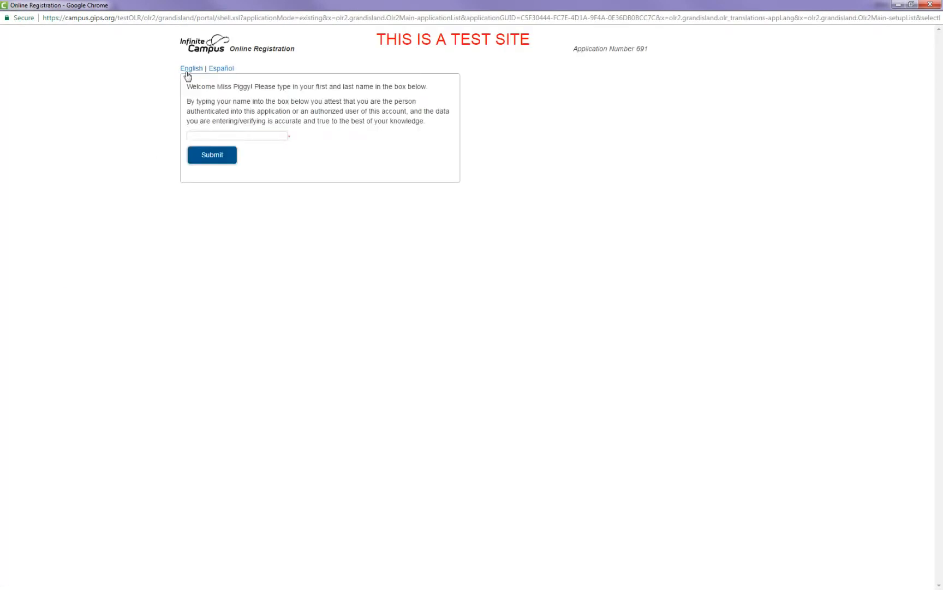
left_click(226, 134)
type("Miss Piggy")
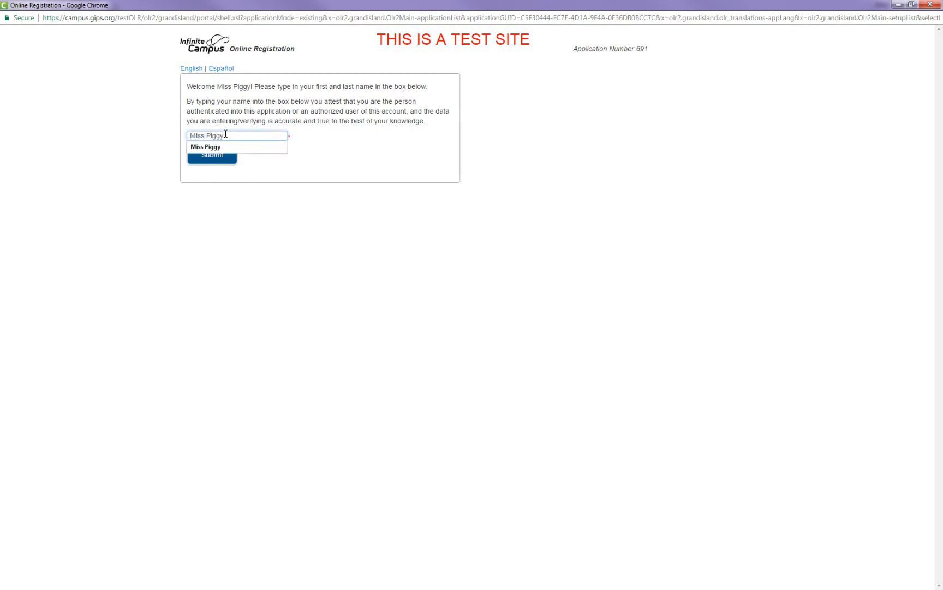
key("Tab")
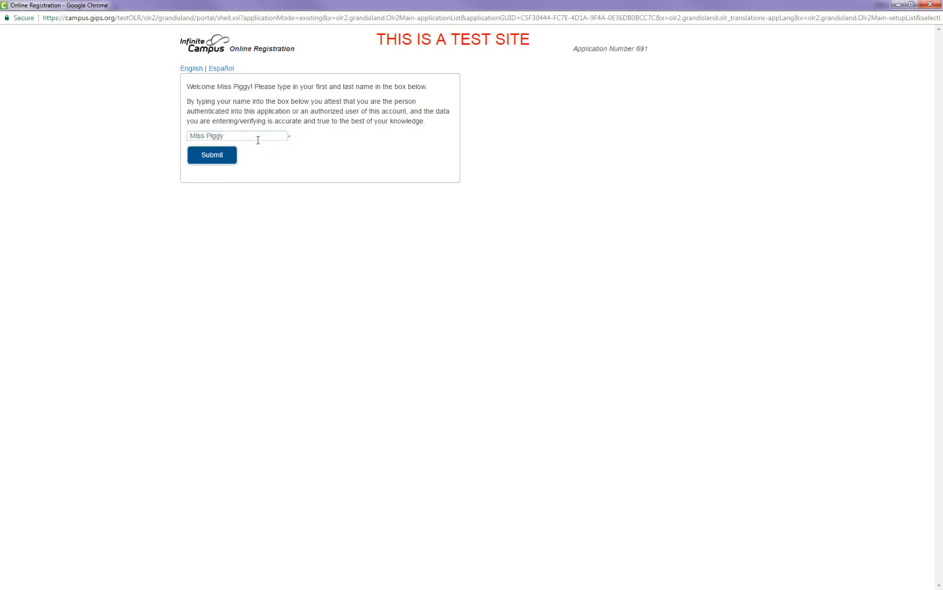
left_click(223, 160)
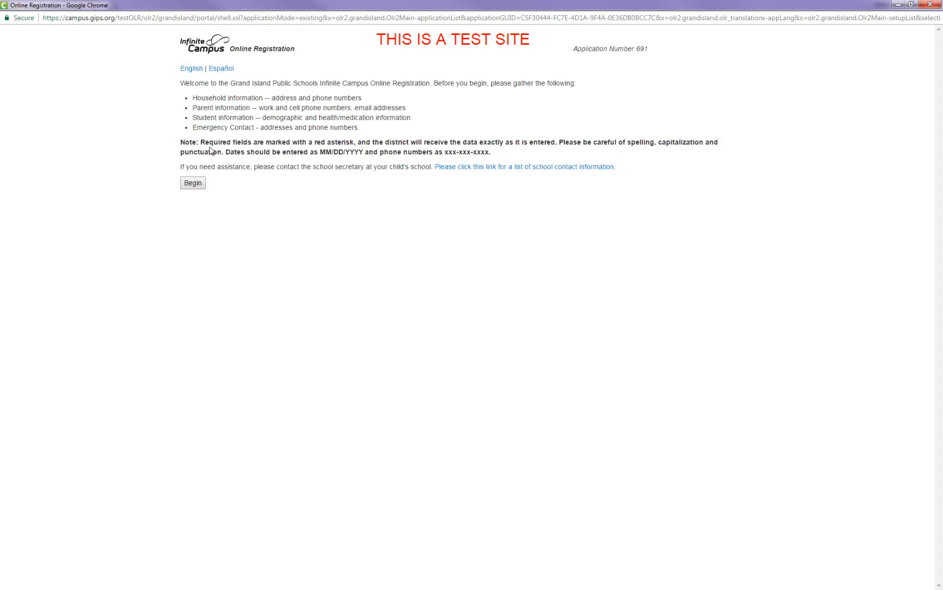
left_click(198, 187)
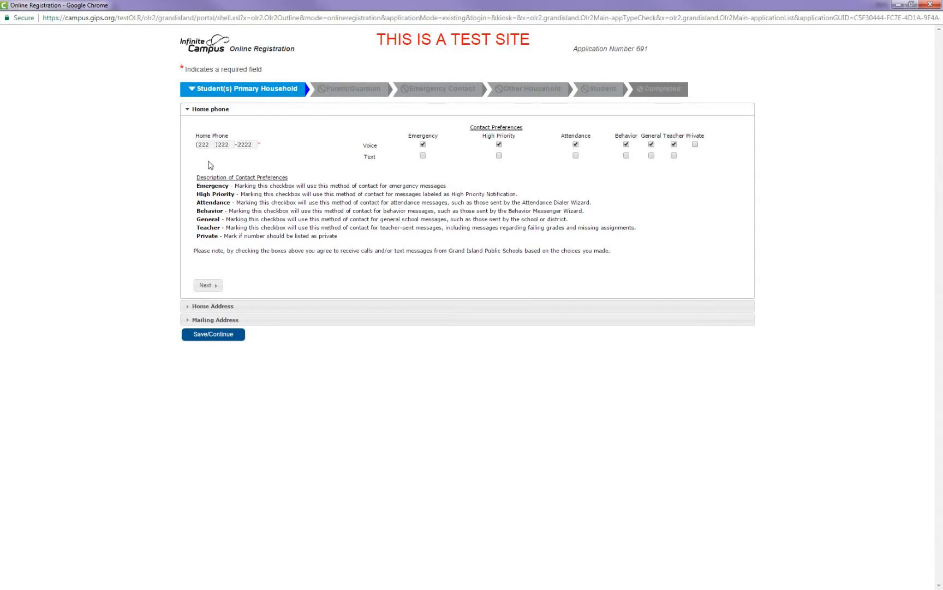
- Re-enter the middle part of the home phone number and enable text contact for Emergency, High Priority and Attendance, then continue to Home Address
double_click(222, 144)
type("222")
left_click(424, 156)
left_click(500, 156)
left_click(575, 156)
left_click(217, 287)
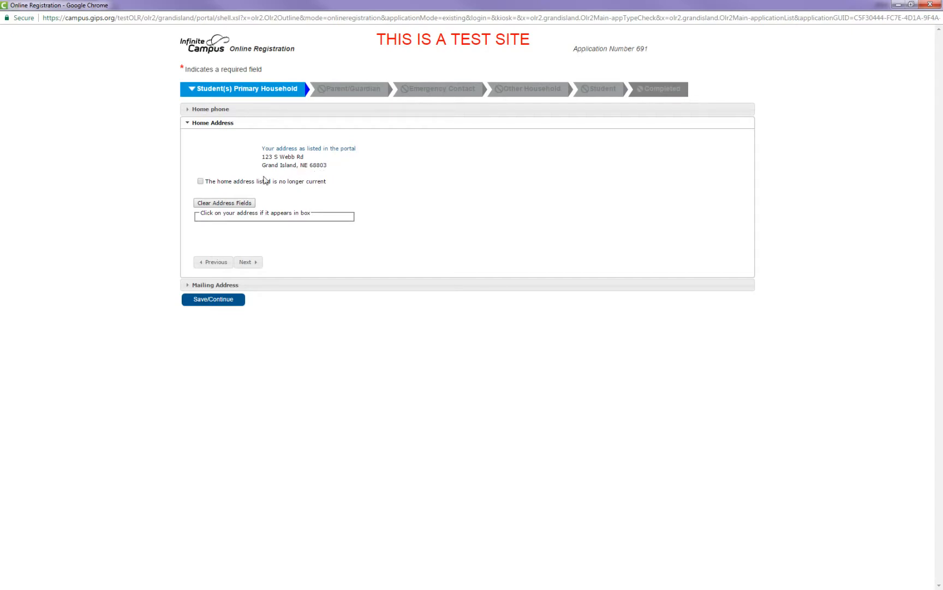
left_click(201, 182)
left_click(452, 202)
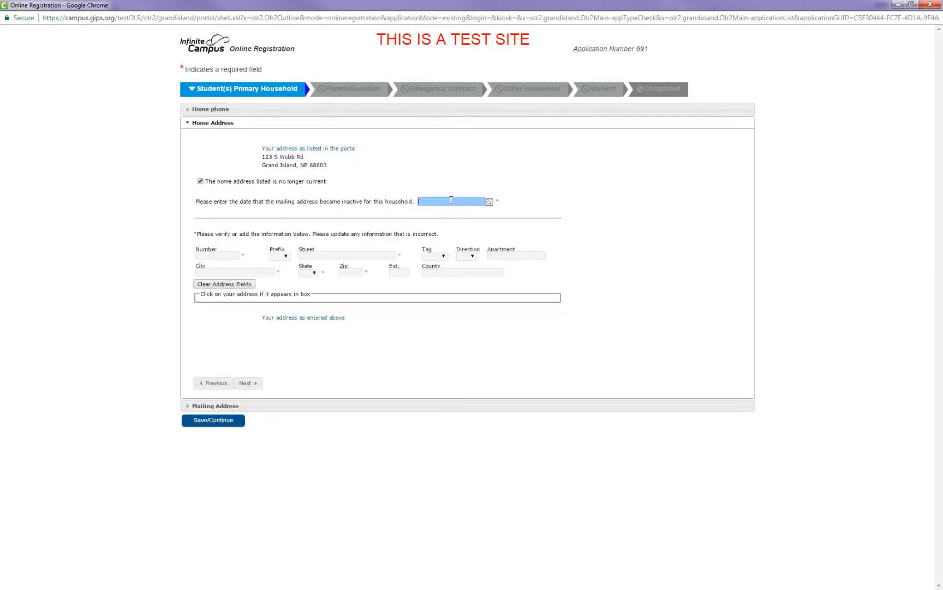
left_click(224, 255)
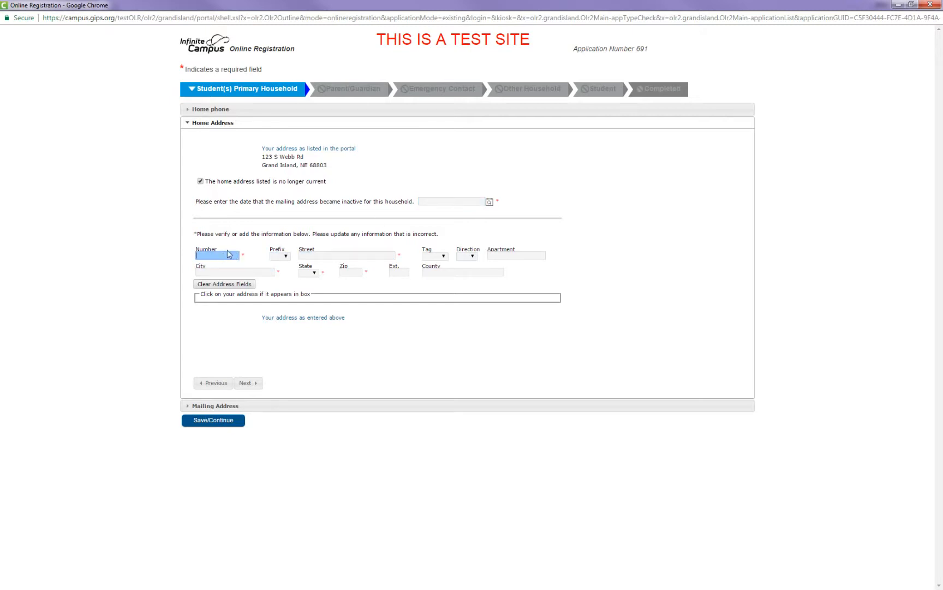
type("41")
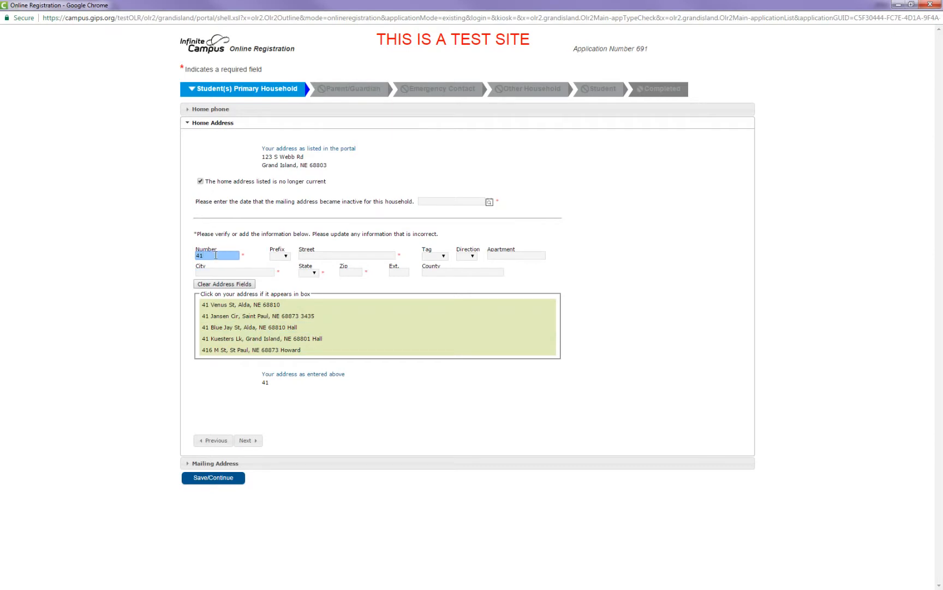
type("27")
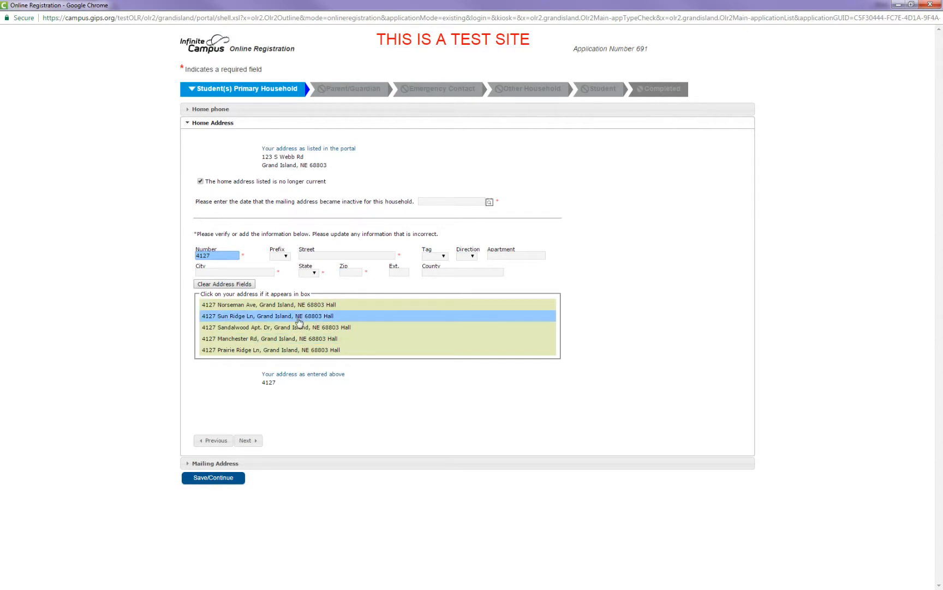
left_click(310, 255)
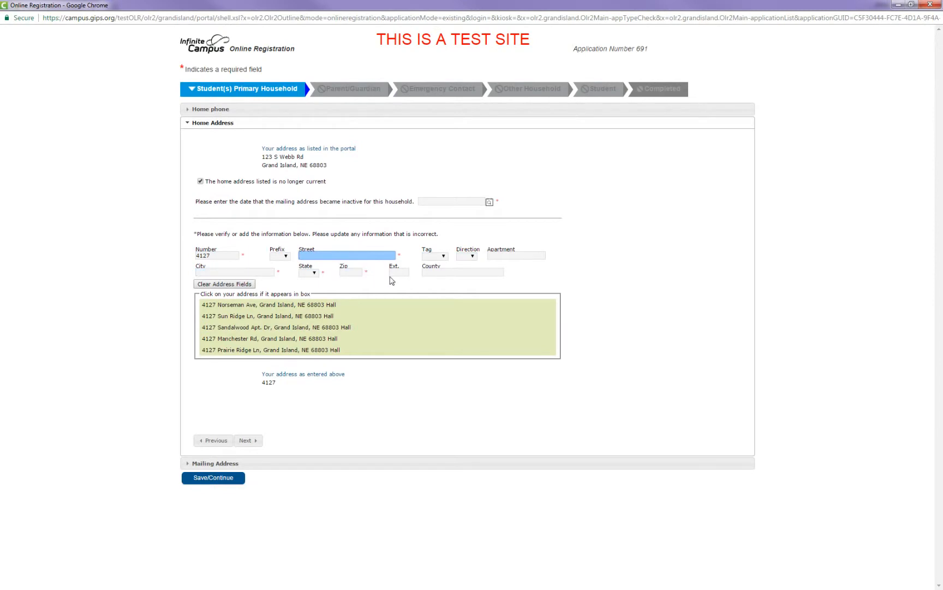
left_click(201, 182)
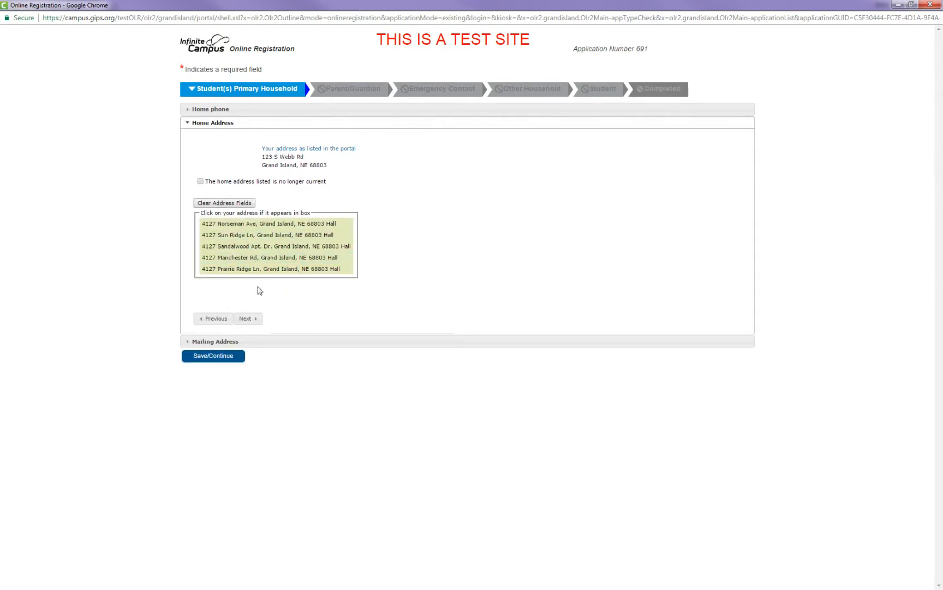
- Keep the listed home address with no separate mailing address and save the Student(s) Primary Household section
left_click(247, 319)
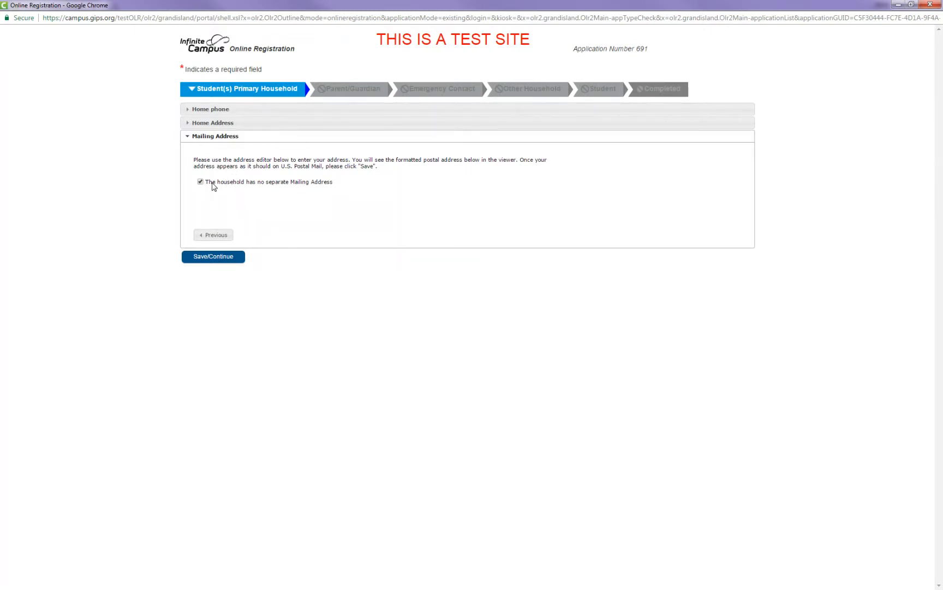
left_click(226, 260)
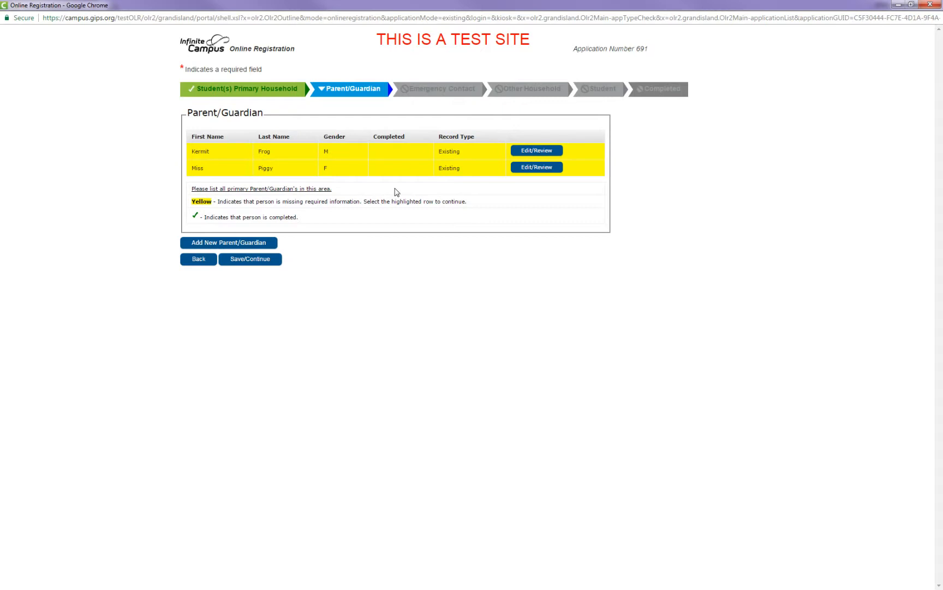
- Review the first listed parent/guardian's demographics, keep the household address selected, and continue to Contact Information
left_click(525, 154)
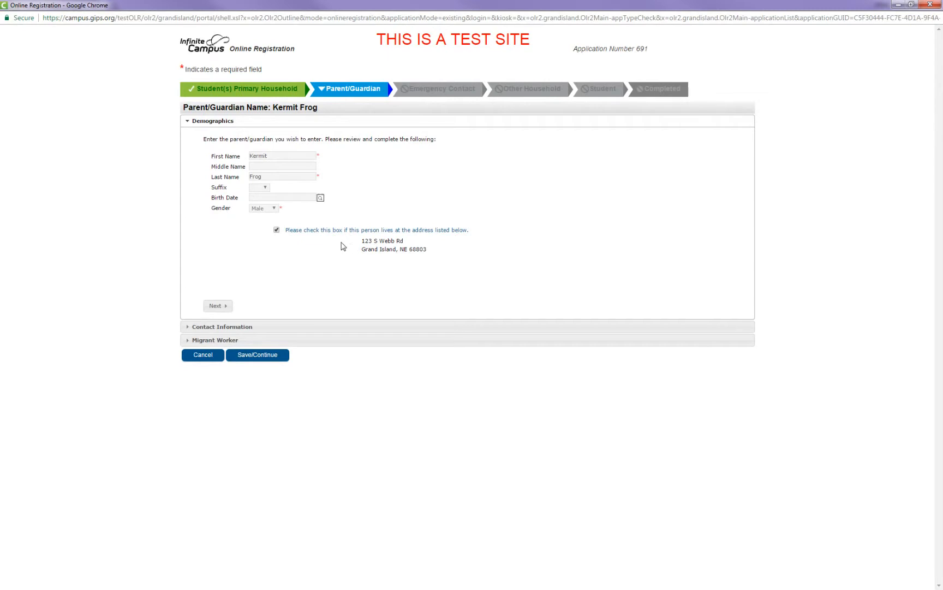
left_click(277, 231)
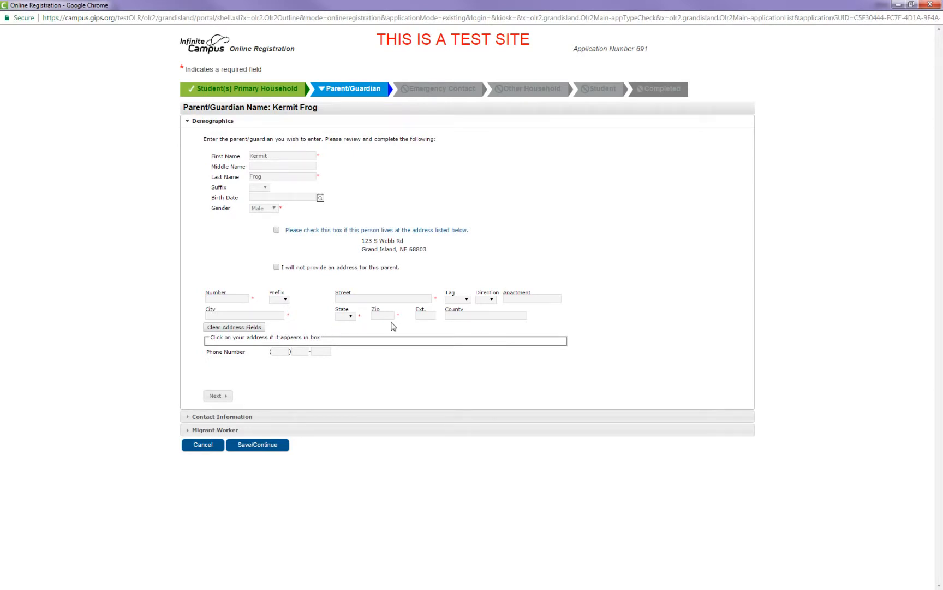
left_click(276, 229)
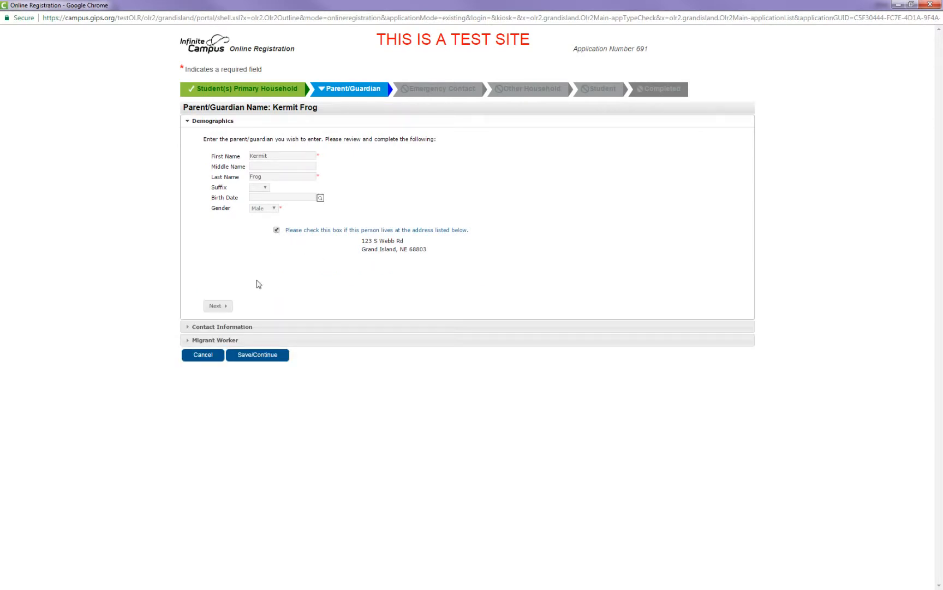
left_click(217, 307)
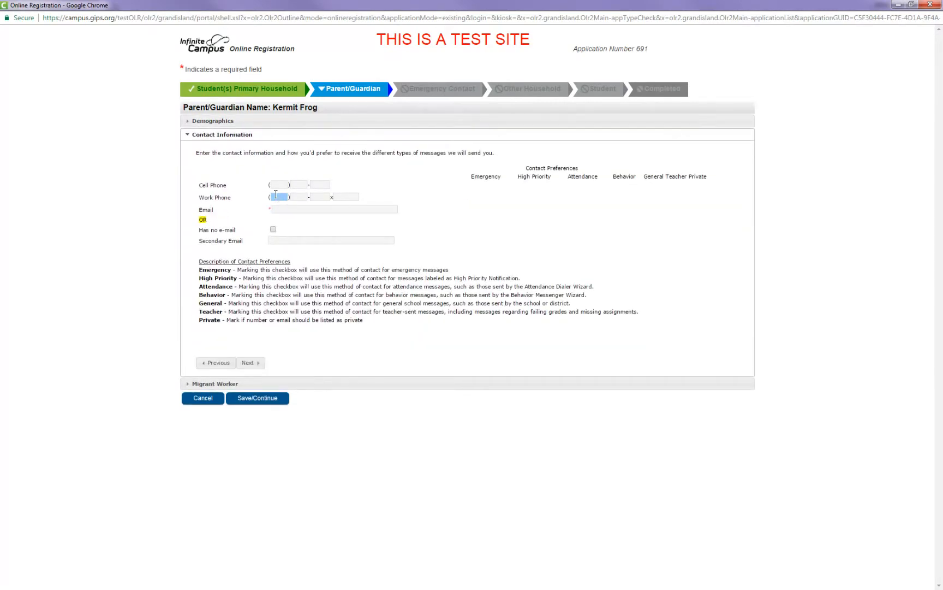
- Enter the guardian's cell phone number and enable its text messages for Emergency, High Priority, Attendance, Behavior, General and Teacher
left_click(275, 185)
left_click(281, 196)
left_click(281, 186)
left_click(280, 195)
left_click(282, 186)
type("333)333-3333")
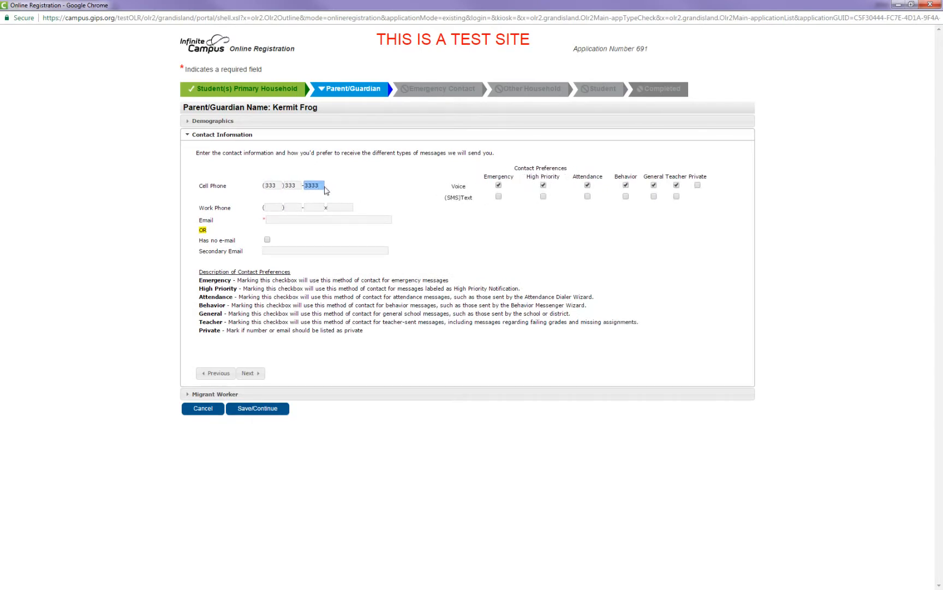
left_click(498, 197)
left_click(544, 198)
left_click(588, 198)
left_click(626, 197)
left_click(654, 197)
left_click(677, 197)
- Enter the guardian's work phone number and turn off its voice contact for Emergency, High Priority, Attendance, Behavior, General and Teacher
left_click_drag(269, 208, 289, 207)
type("555 )555 -5555")
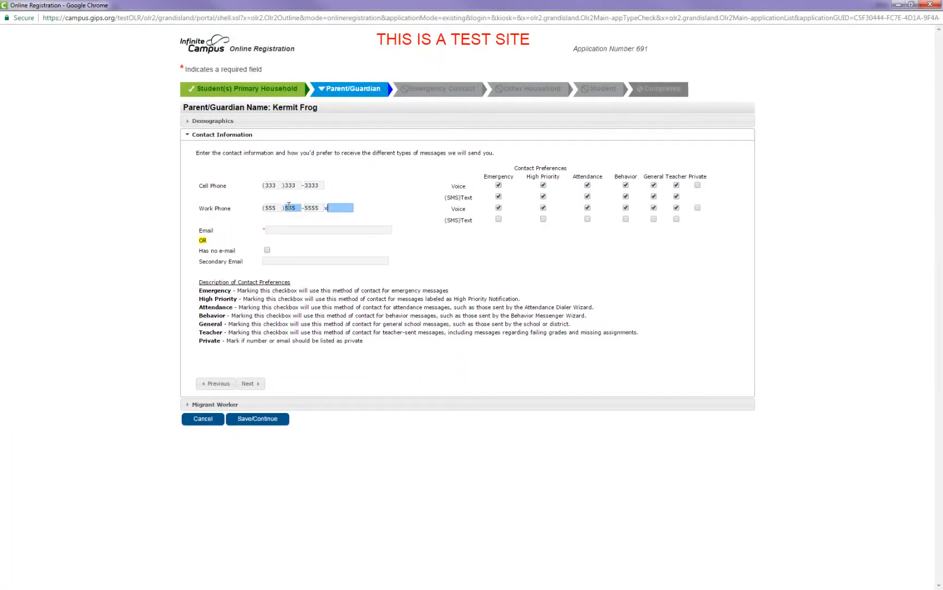
left_click(498, 208)
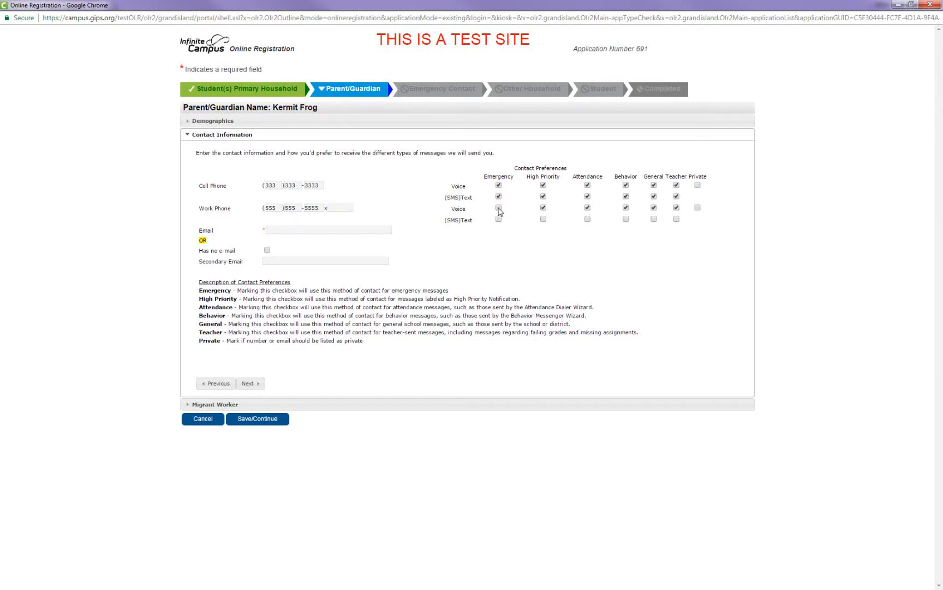
left_click(543, 208)
left_click(588, 208)
left_click(626, 209)
left_click(654, 208)
left_click(676, 208)
- Declare the first guardian not a migrant worker and save the guardian's record
left_click(250, 384)
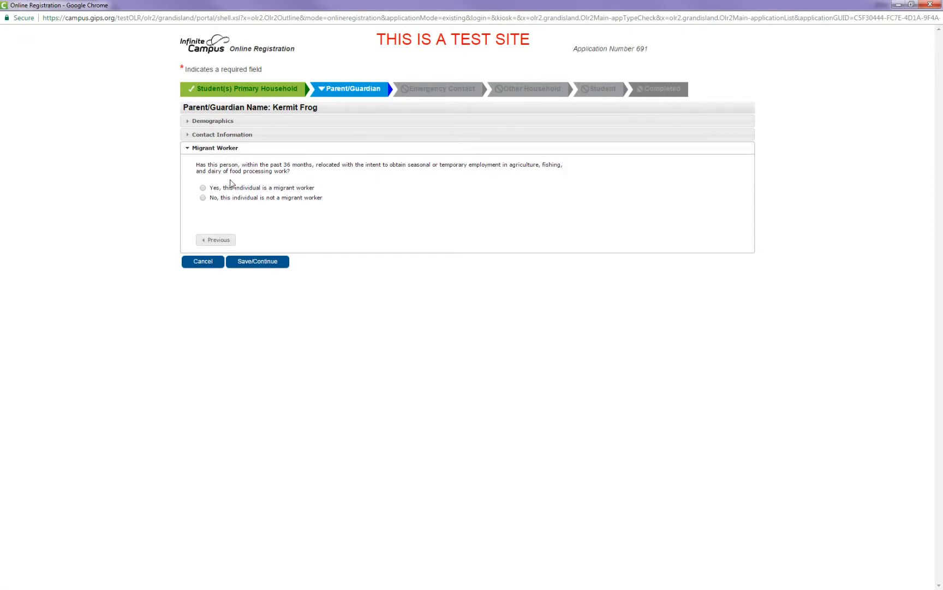
left_click(203, 198)
left_click(261, 264)
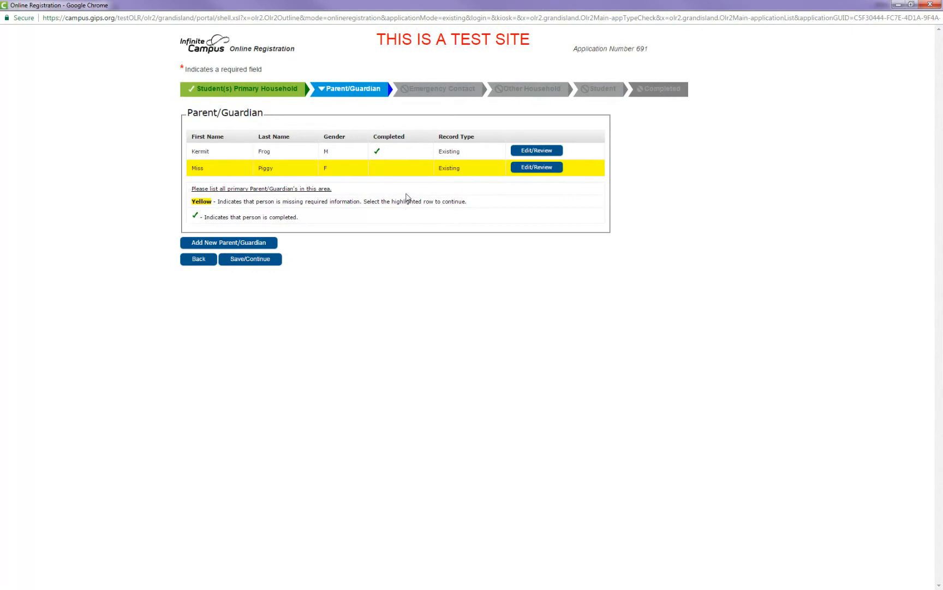
- Open the second guardian's record, enter the cell phone number in Contact Information, and mark the guardian as having no e-mail
left_click(552, 171)
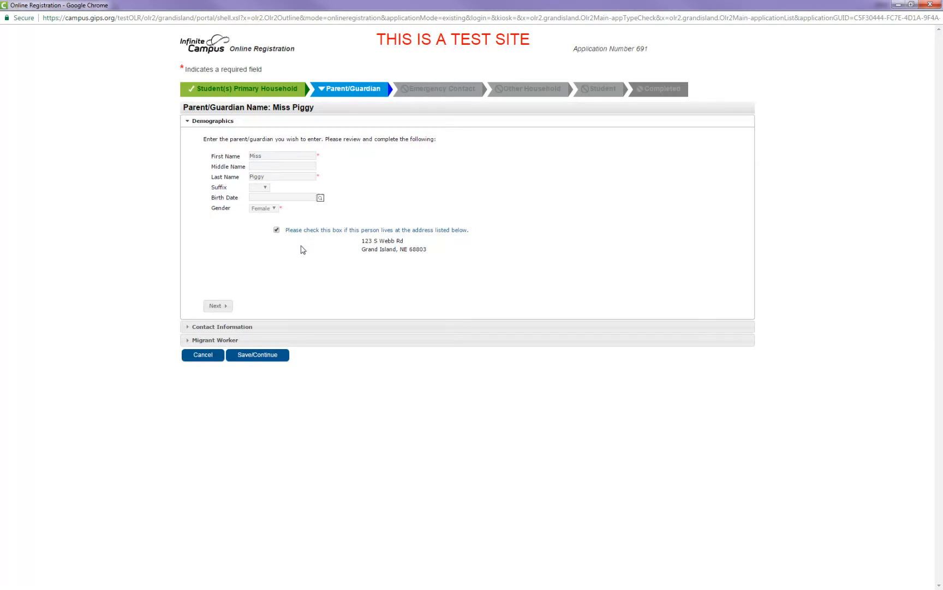
left_click(227, 309)
left_click(271, 197)
left_click(278, 184)
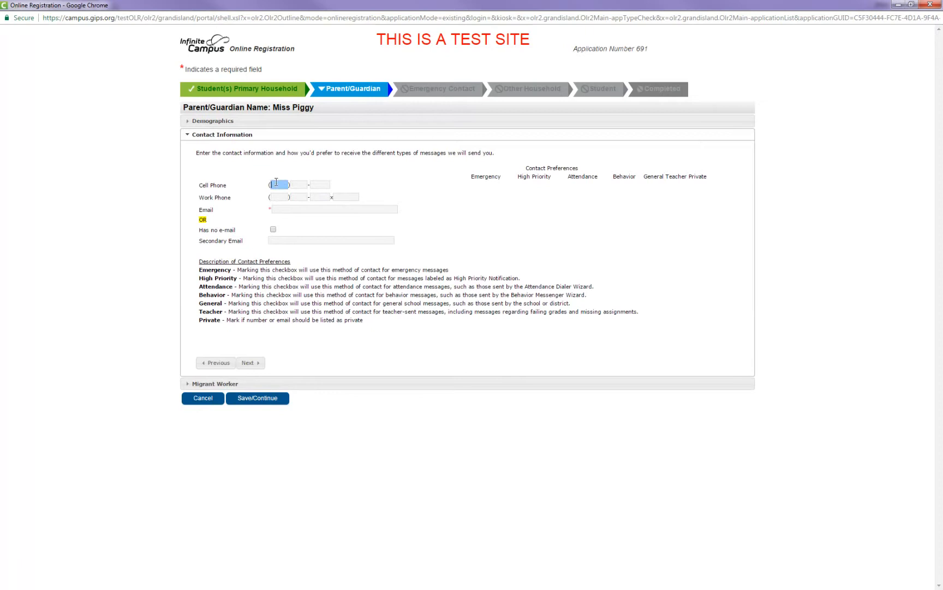
type("222)222-2222")
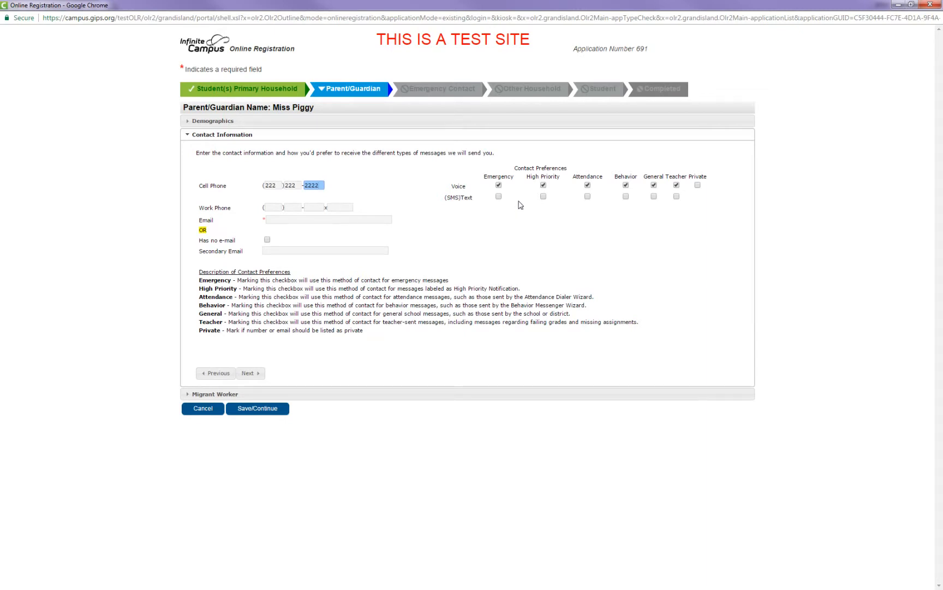
left_click(267, 240)
- Save the second guardian as not a migrant worker and complete the Parent/Guardian section
left_click(249, 373)
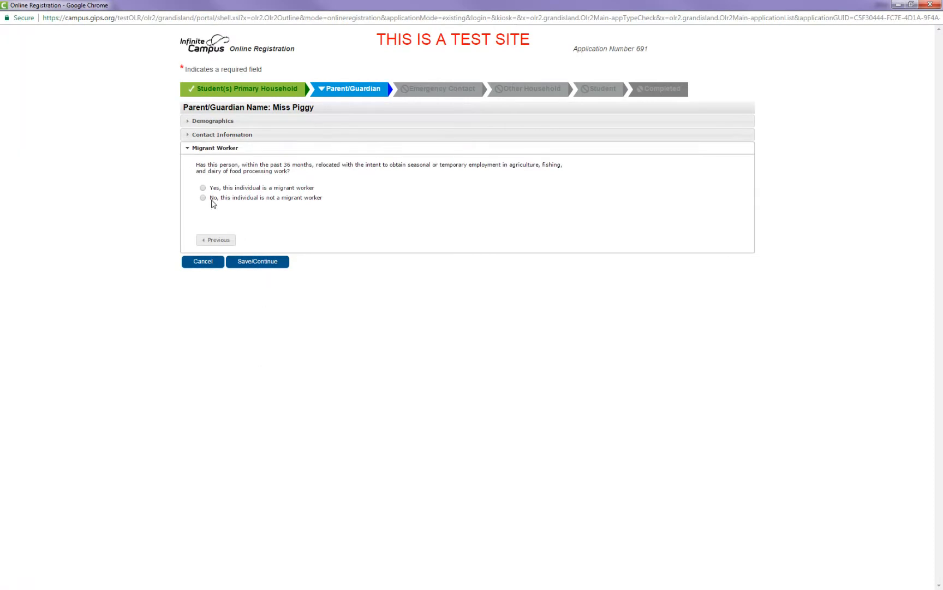
left_click(203, 199)
left_click(273, 263)
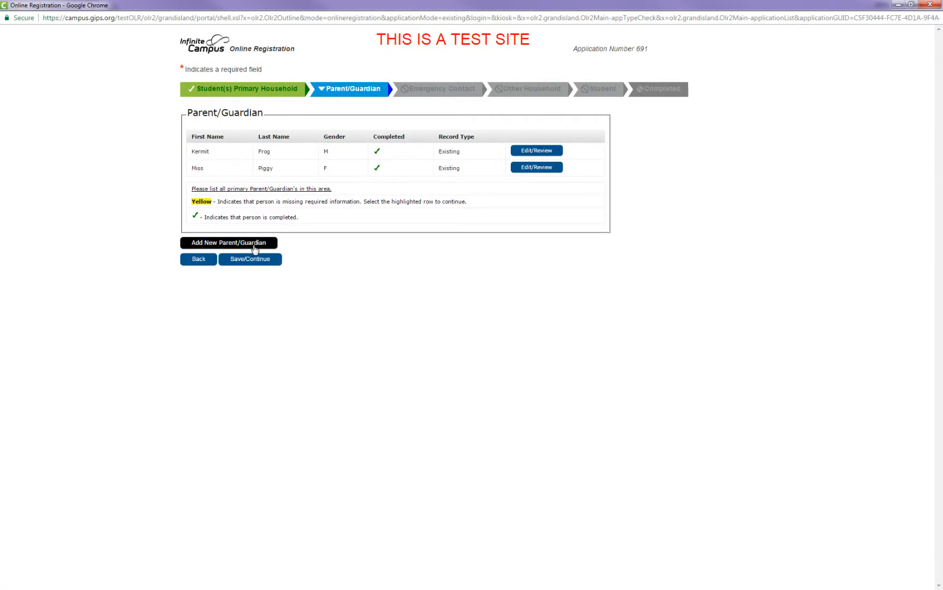
left_click(261, 262)
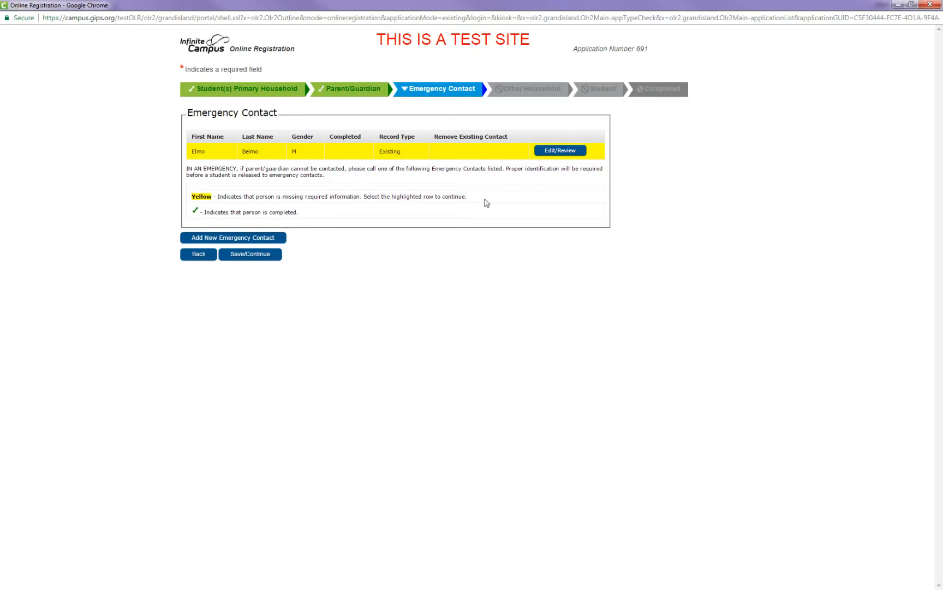
- Open the existing emergency contact's record, keep the person as an active contact, and enter the home phone number in Contact Information
left_click(554, 151)
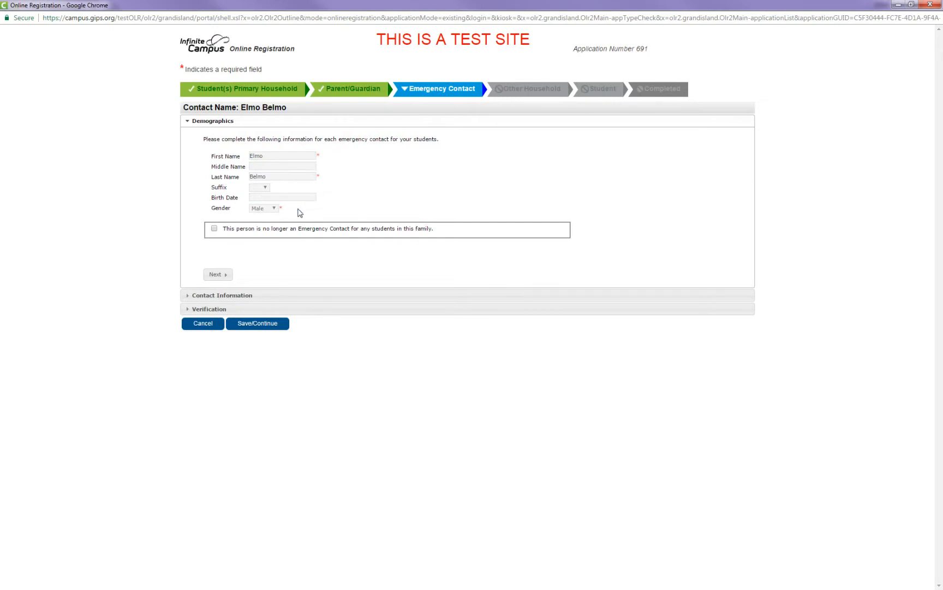
left_click(214, 229)
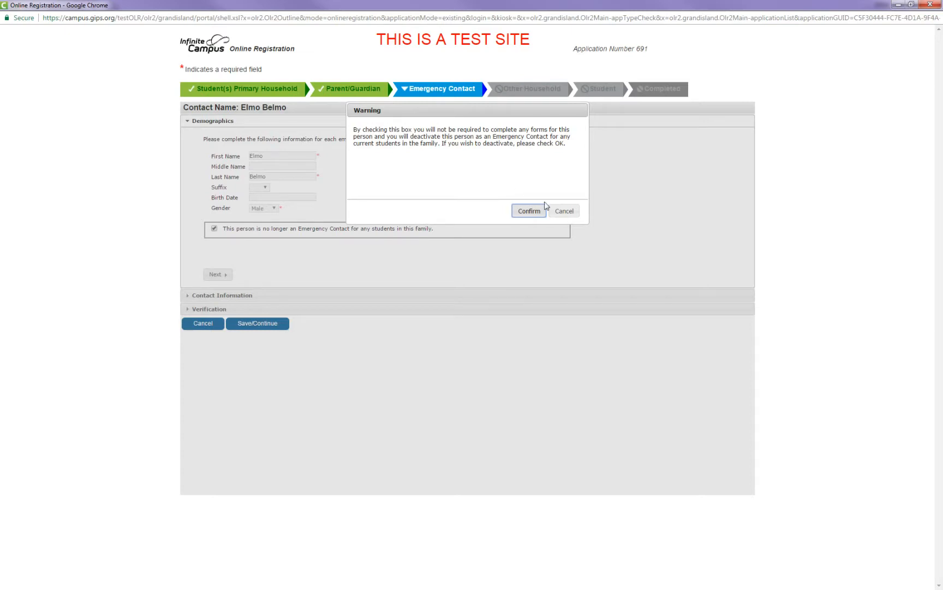
left_click(564, 211)
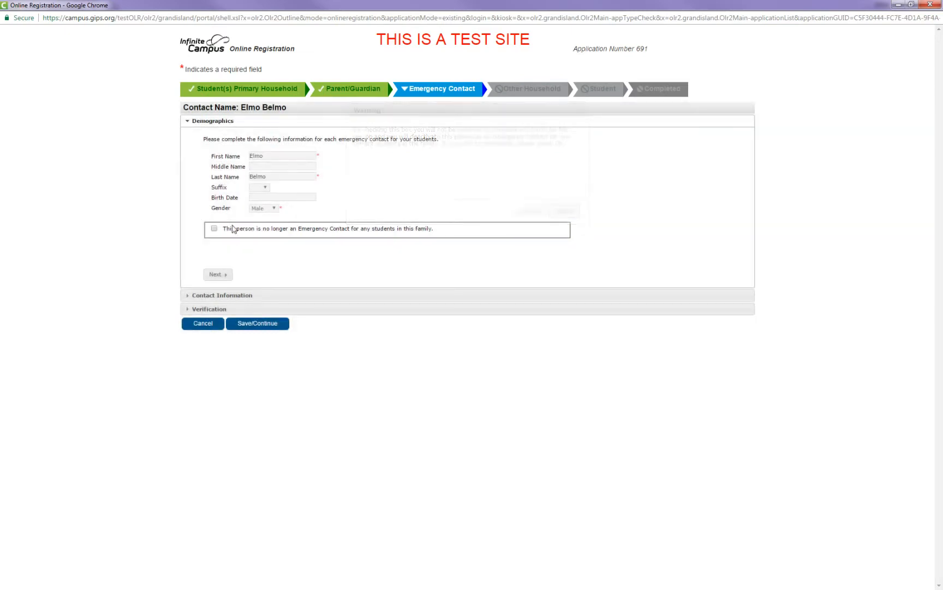
left_click(224, 275)
left_click(293, 187)
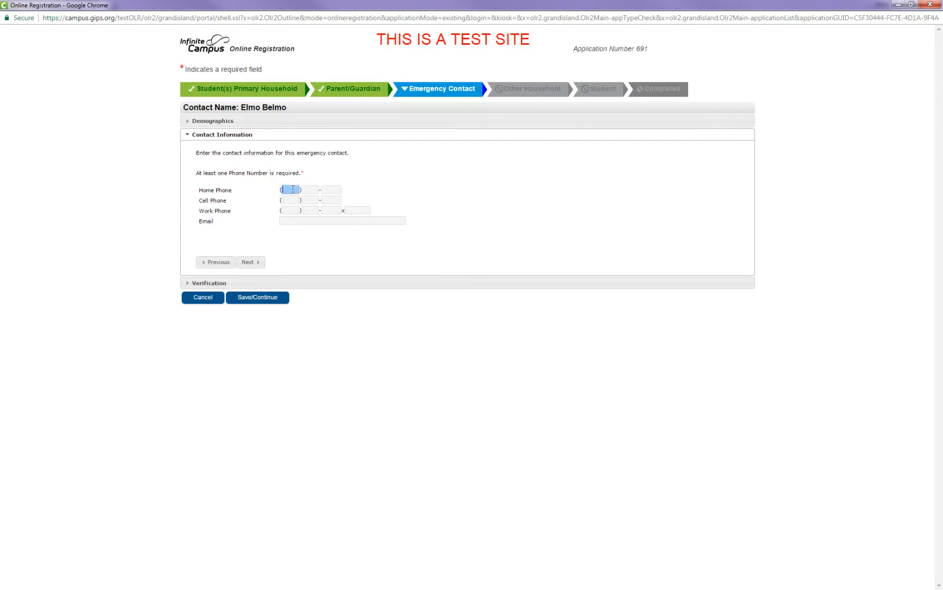
type("222)222-2222")
left_click(257, 268)
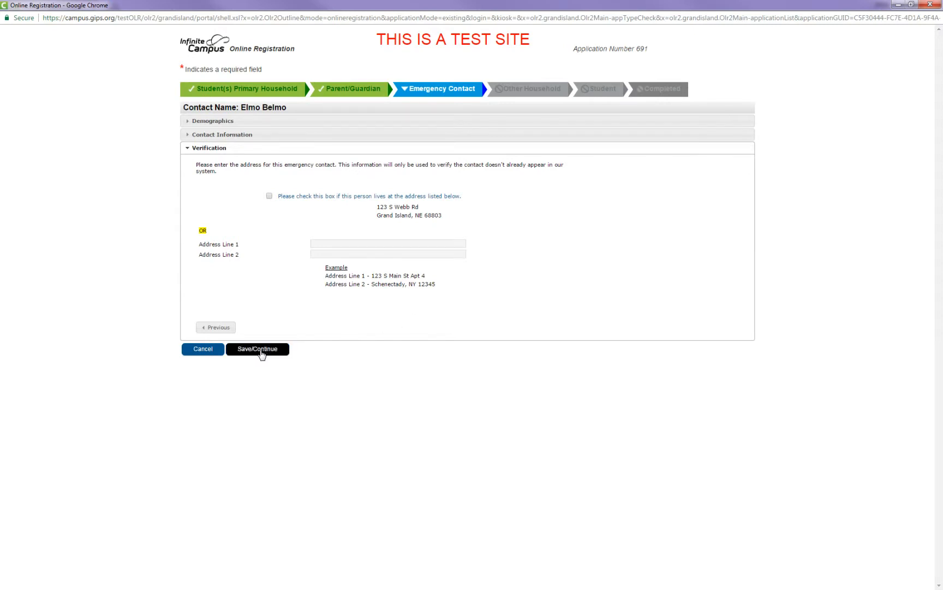
- Save the emergency contact with the verification address left blank and complete the Emergency Contact section
left_click(328, 244)
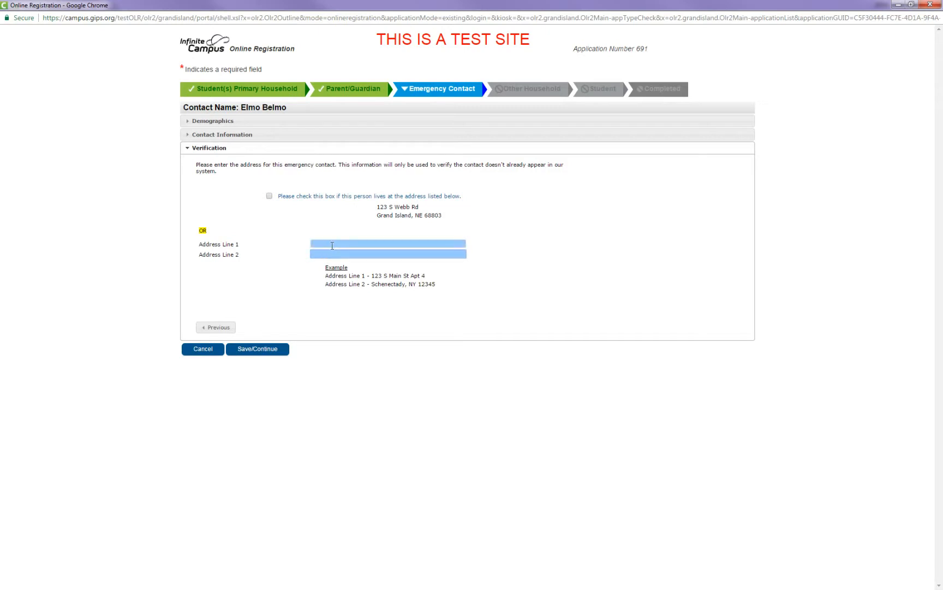
left_click(274, 353)
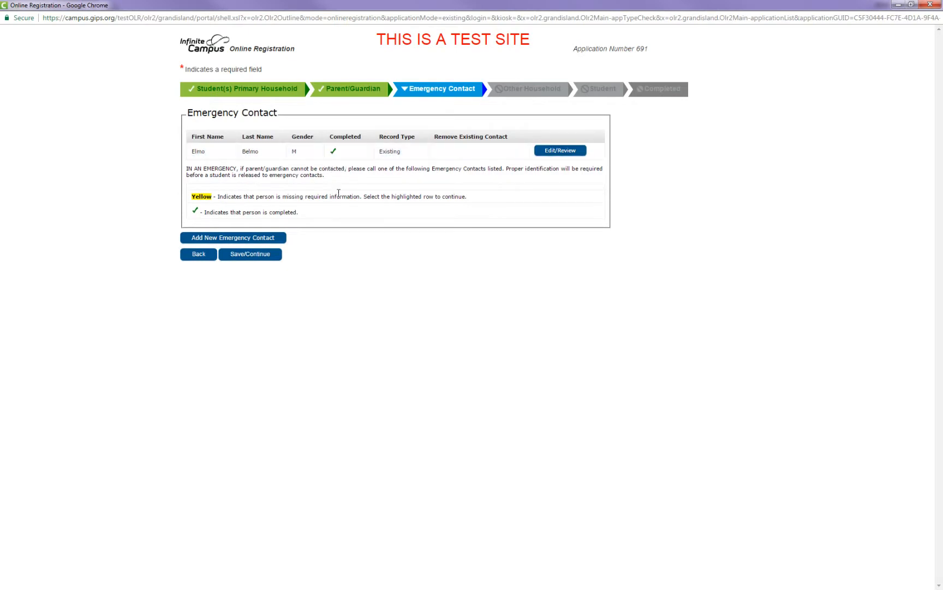
left_click(251, 254)
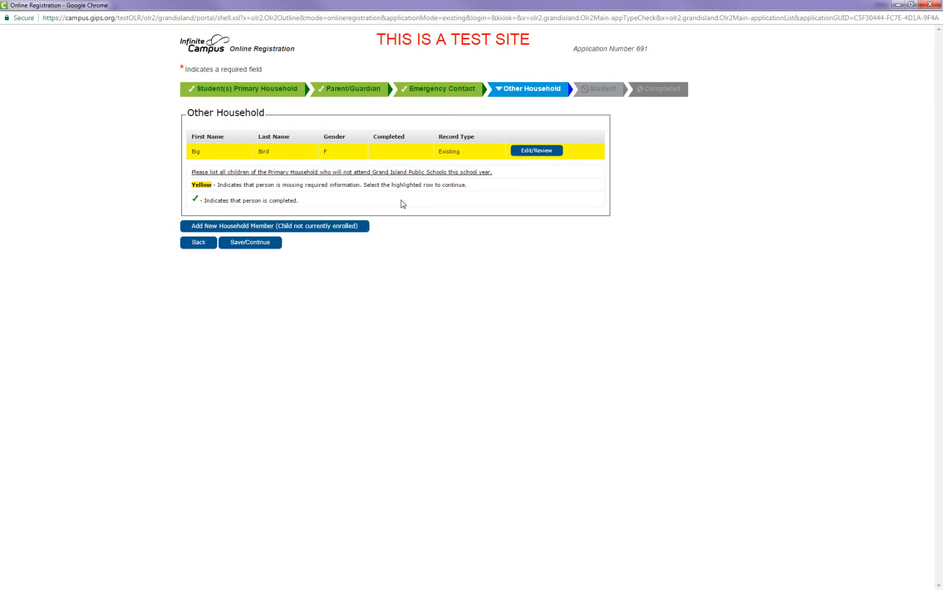
- Mark the child listed under Other Household for registration in the upcoming school year, save the record, and complete the section
left_click(527, 152)
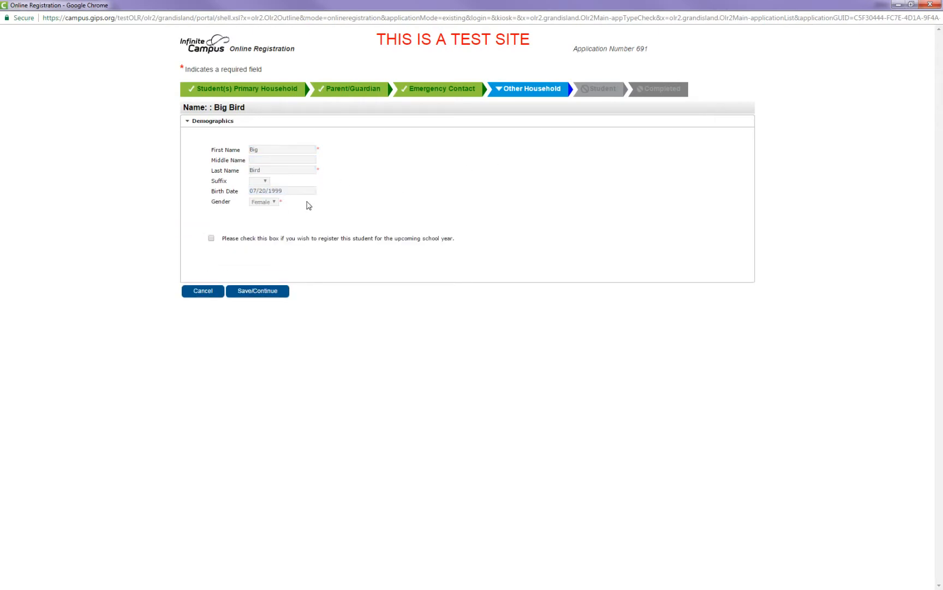
left_click(211, 239)
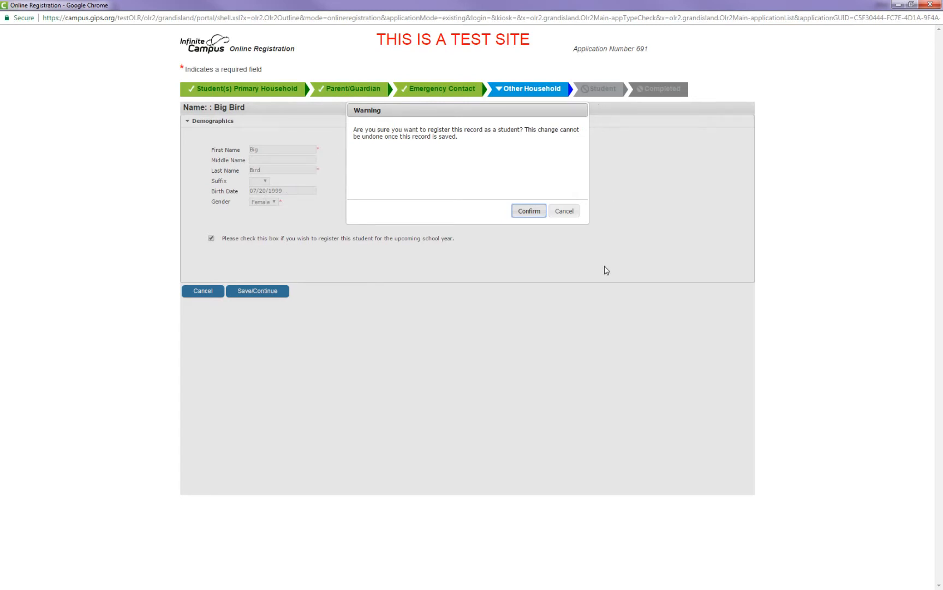
left_click(529, 211)
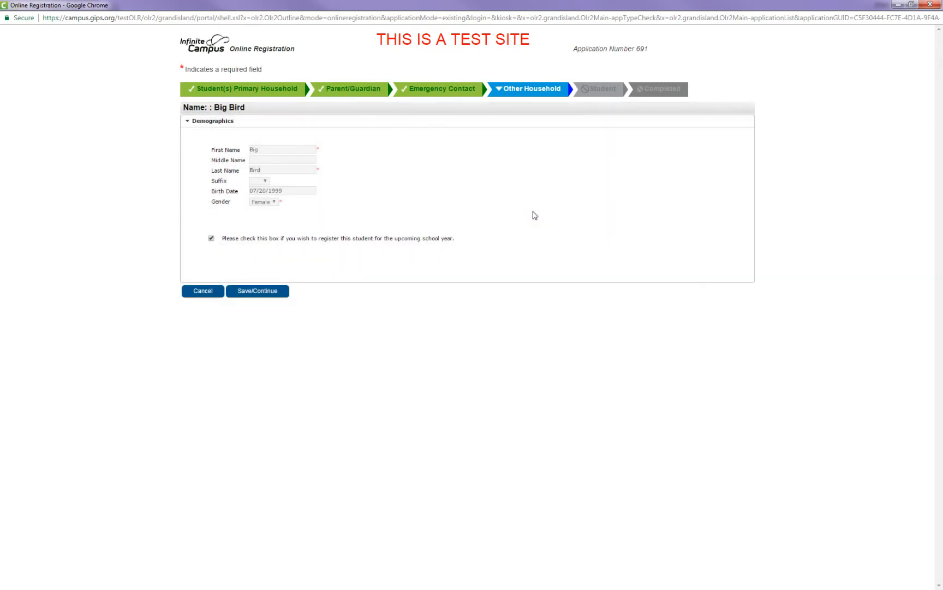
left_click(255, 292)
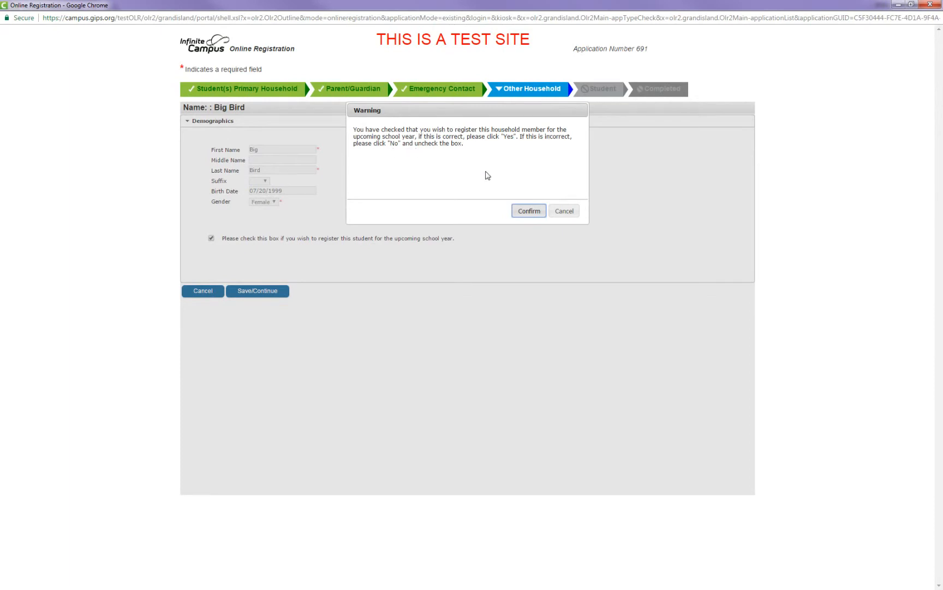
left_click(516, 210)
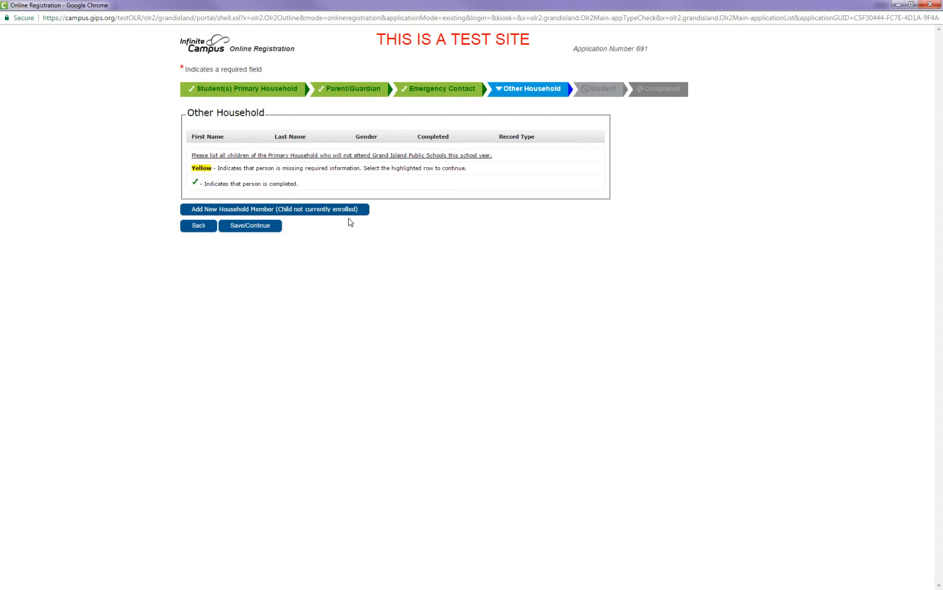
left_click(268, 229)
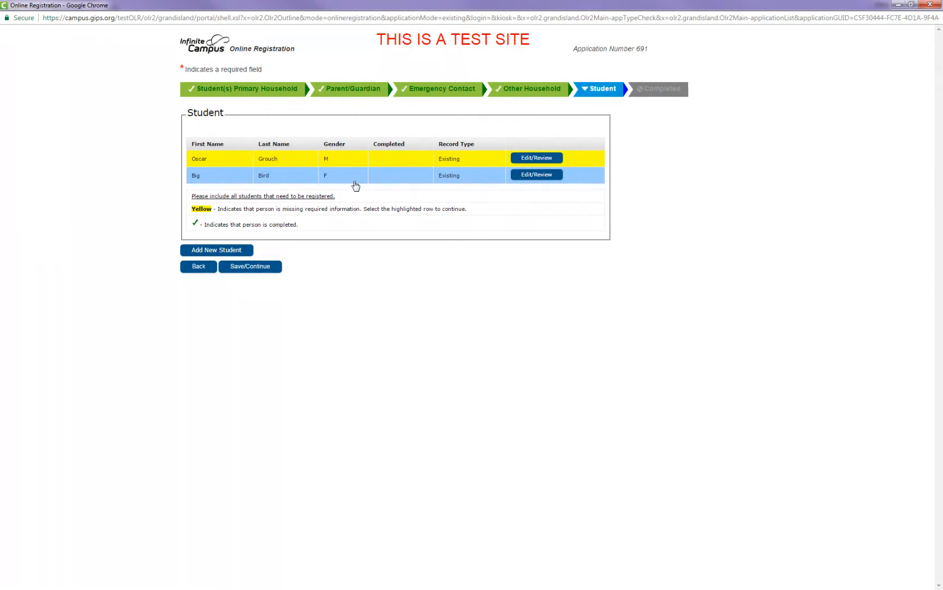
- Open the first listed student's record and accept the existing Demographics and Race Ethnicity information
left_click(542, 163)
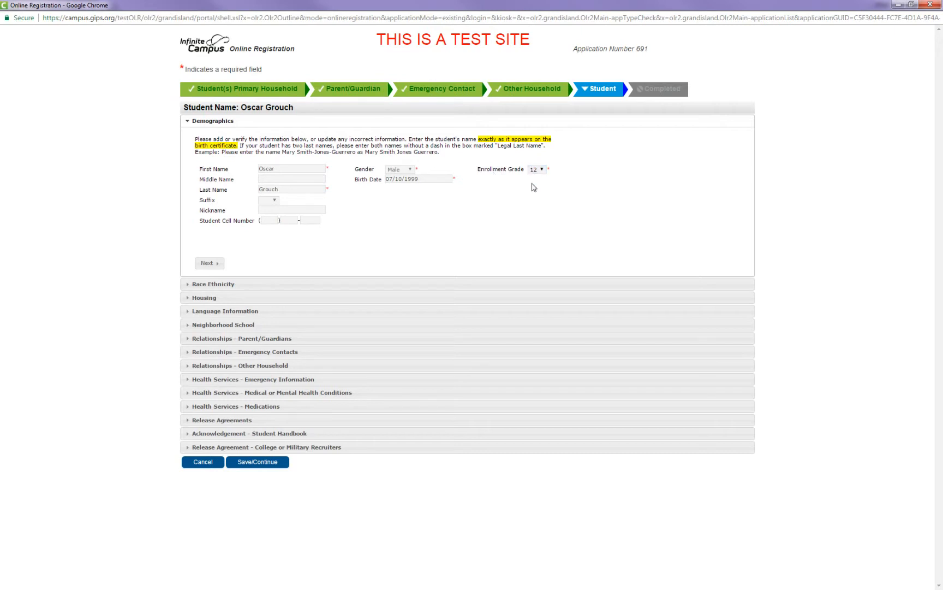
left_click(218, 263)
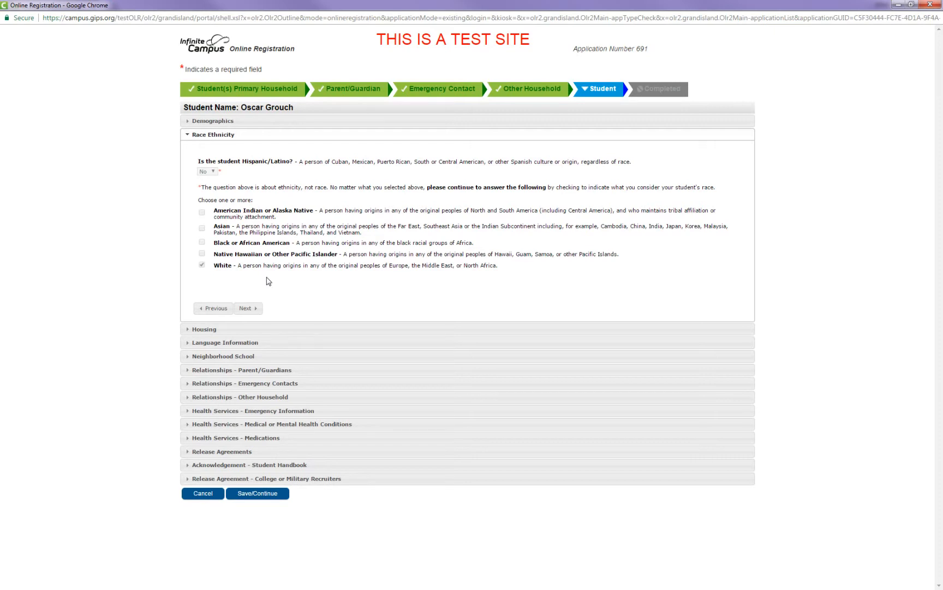
left_click(257, 310)
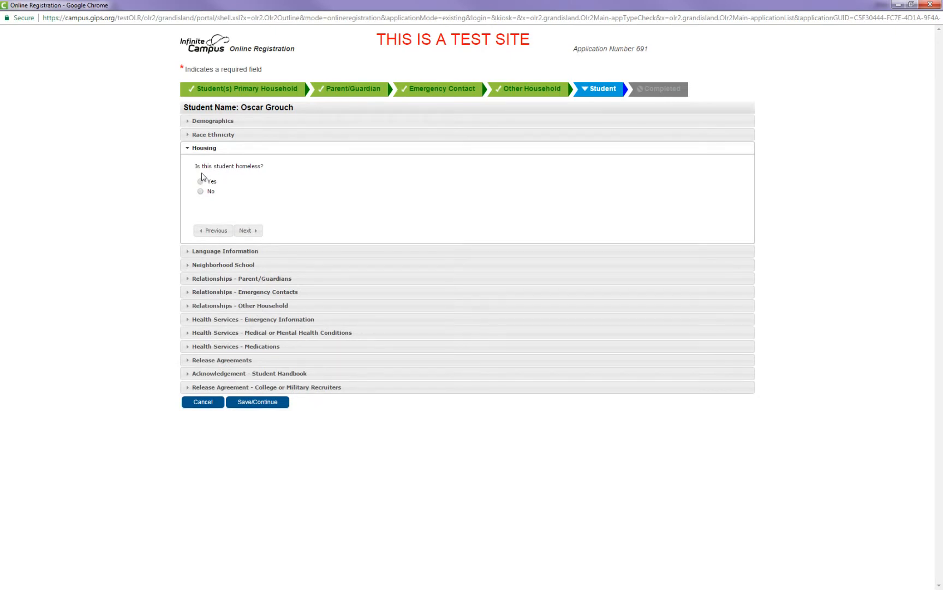
- Declare the student not homeless and continue past Language Information and Neighborhood School
left_click(200, 181)
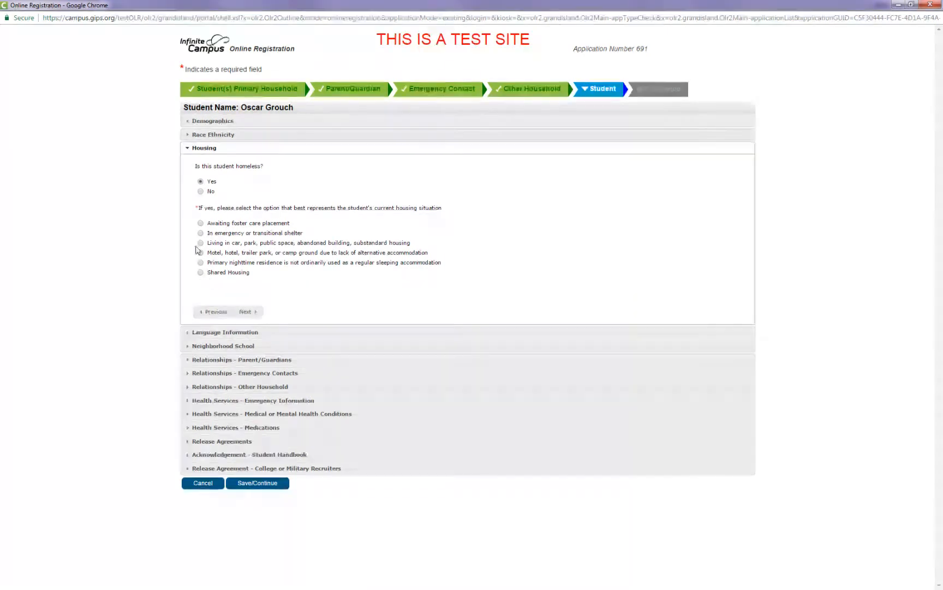
left_click(200, 191)
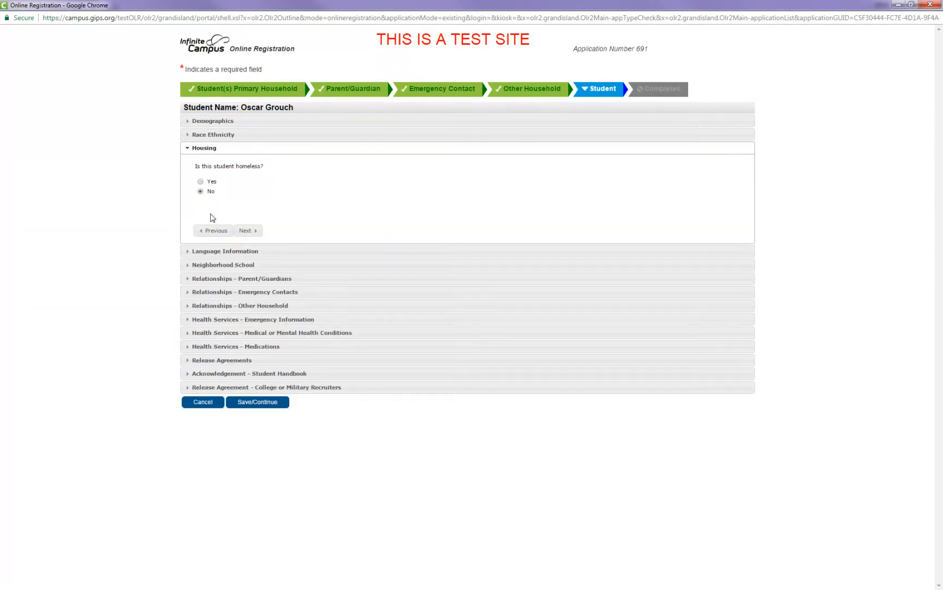
left_click(248, 230)
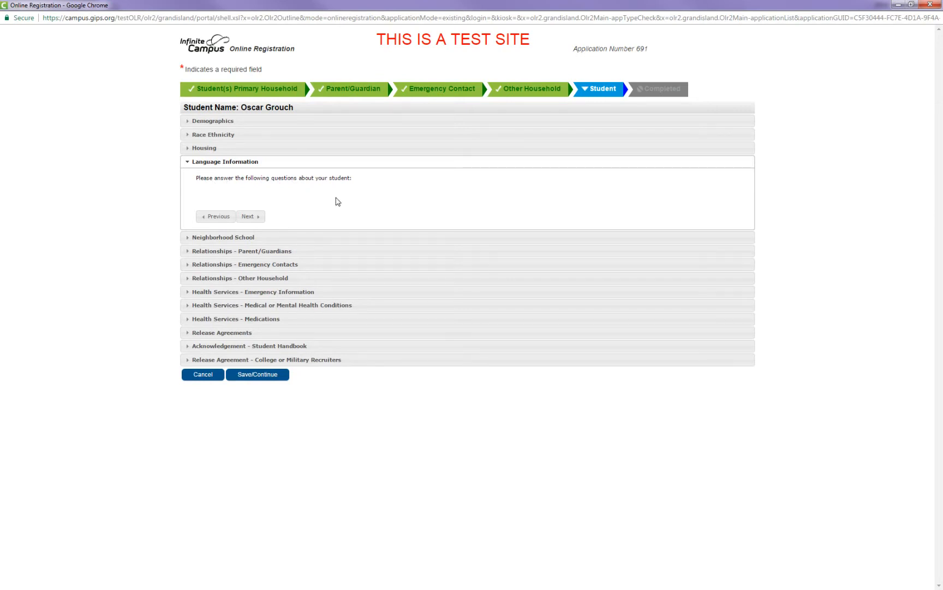
left_click(254, 217)
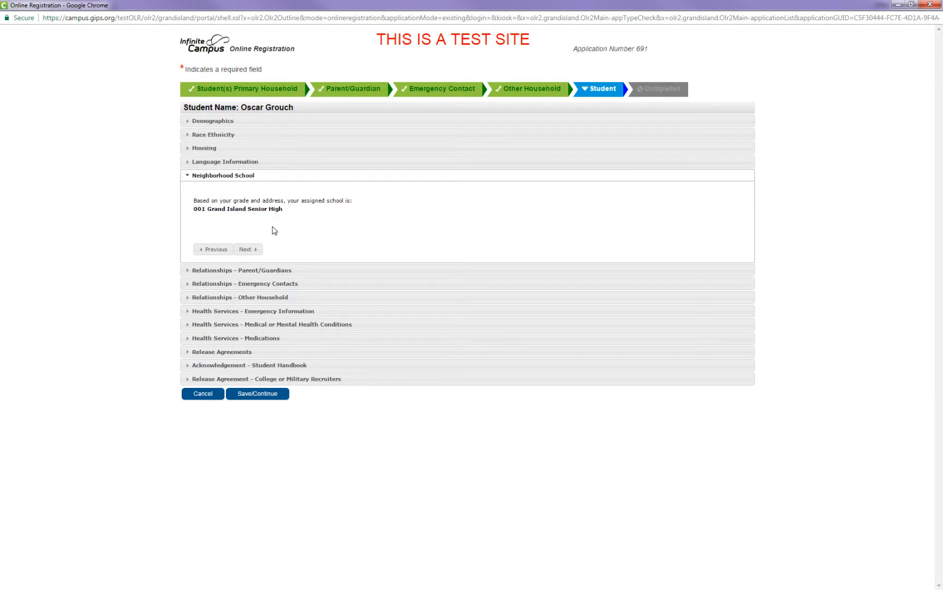
left_click(247, 250)
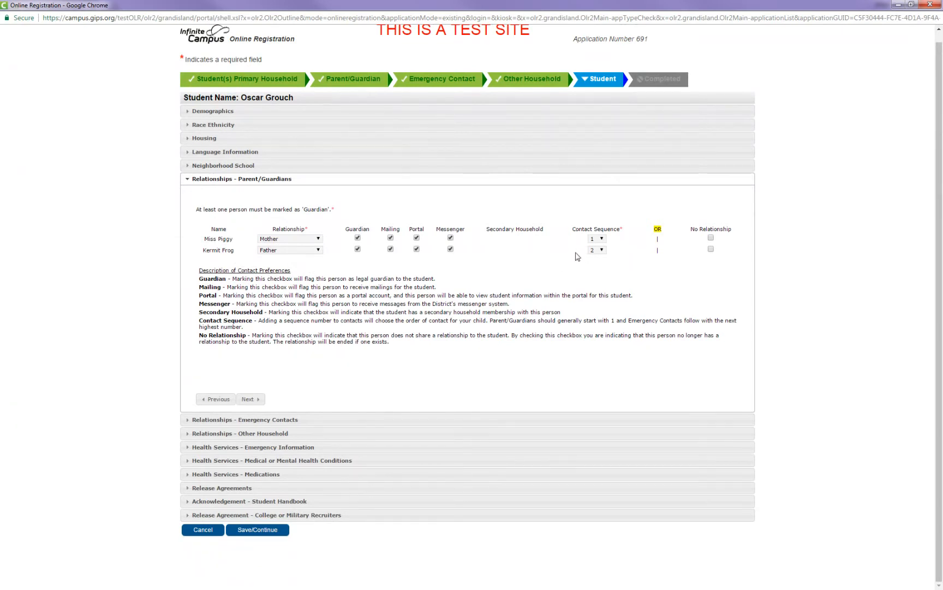
- Review the contact sequence options for the guardians and accept the existing Parent/Guardian relationships
left_click(594, 242)
left_click(597, 244)
left_click(596, 244)
left_click(597, 242)
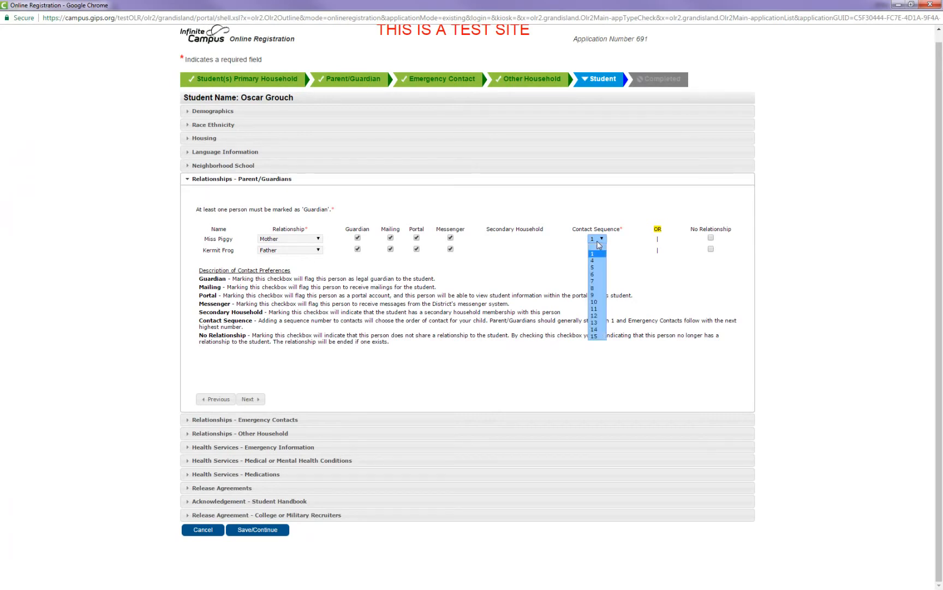
left_click(567, 249)
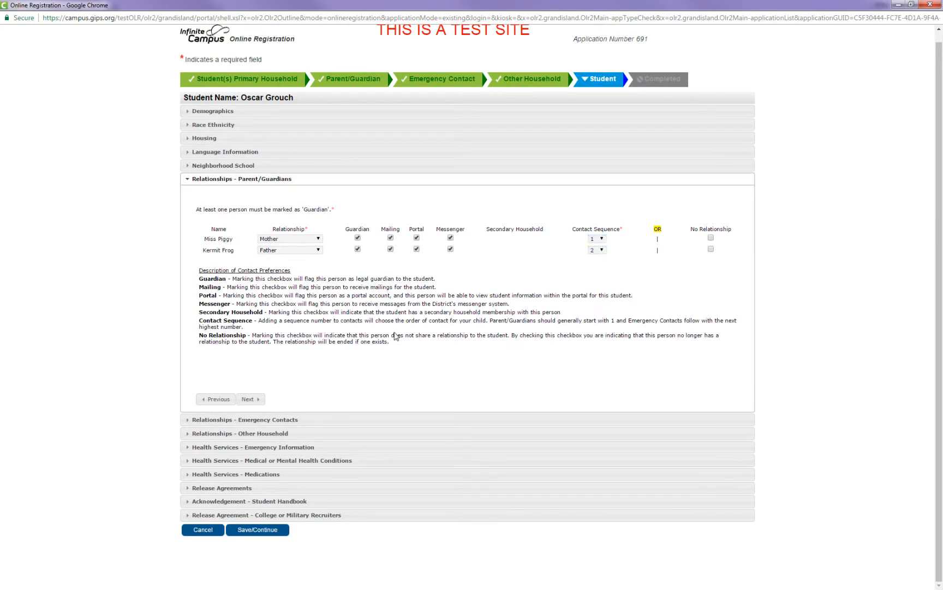
left_click(249, 399)
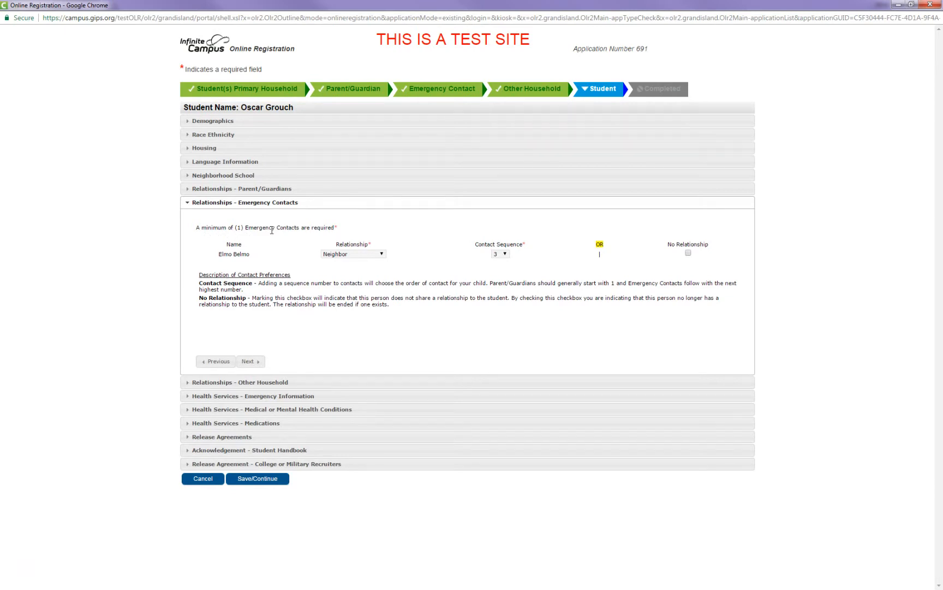
- Review the relationship options for the emergency contact, keep Neighbor, and accept the Emergency Contacts relationships
left_click(365, 255)
left_click(375, 255)
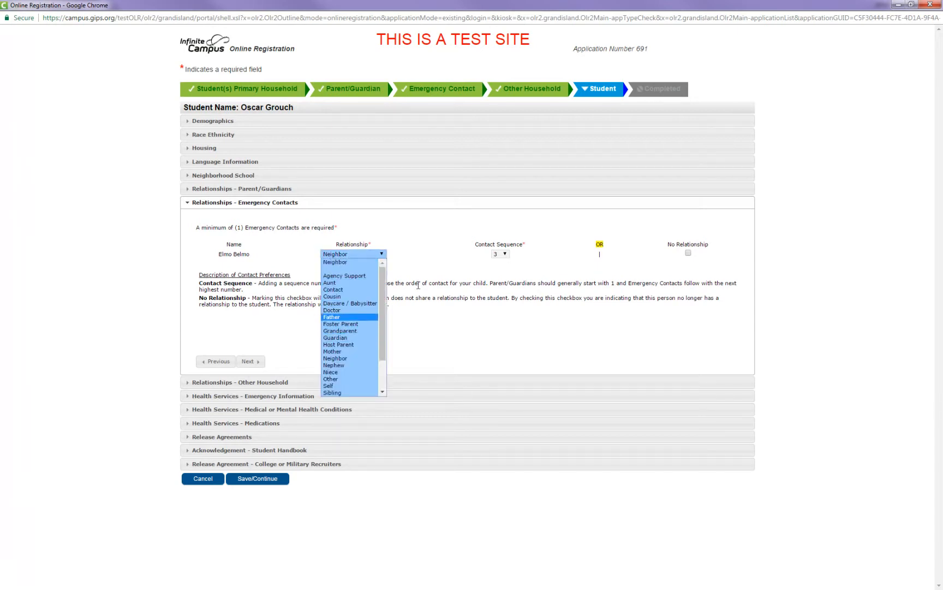
left_click(426, 267)
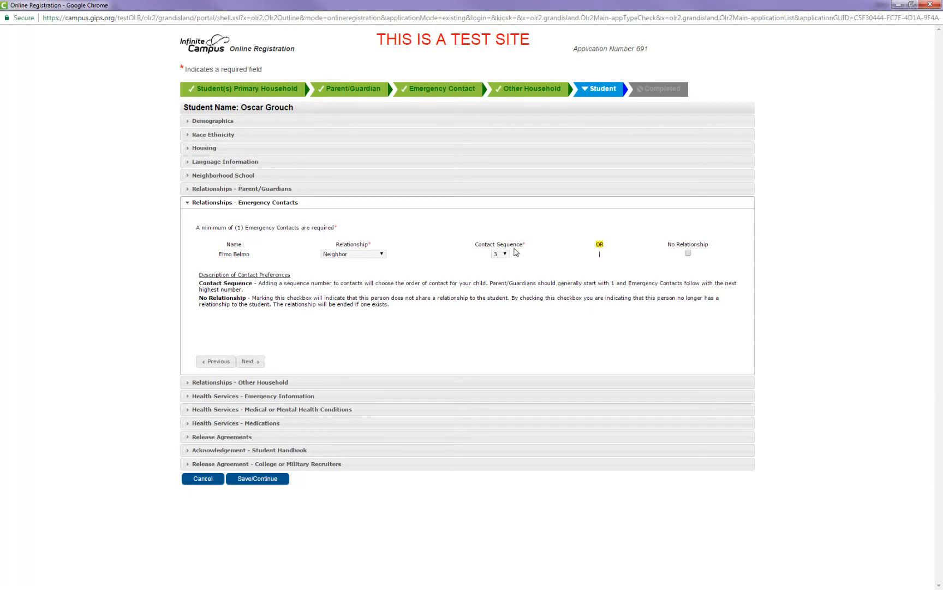
left_click(248, 361)
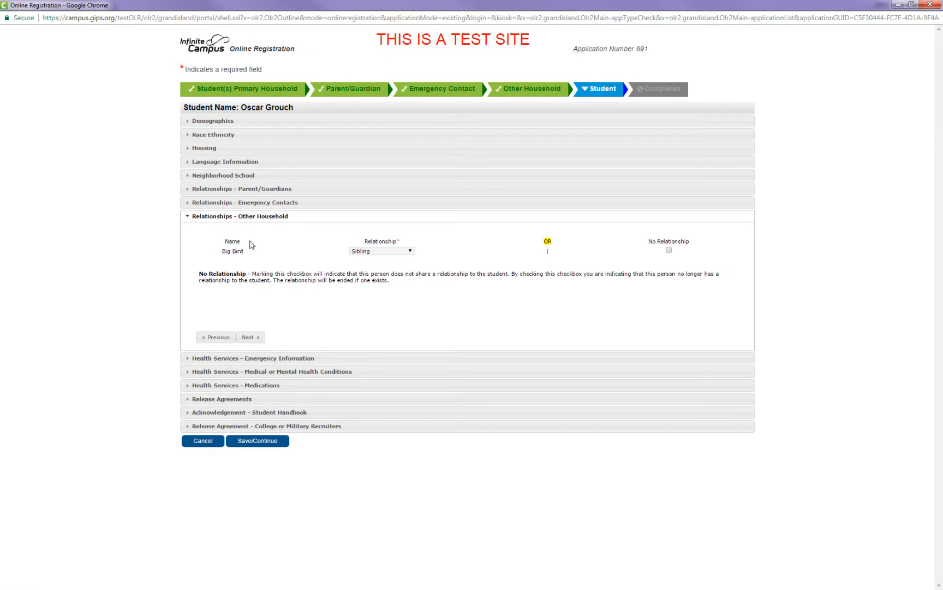
- Keep the other household member as Sibling and continue past Emergency Information with the primary care provider and phone left blank
left_click(375, 252)
left_click(260, 339)
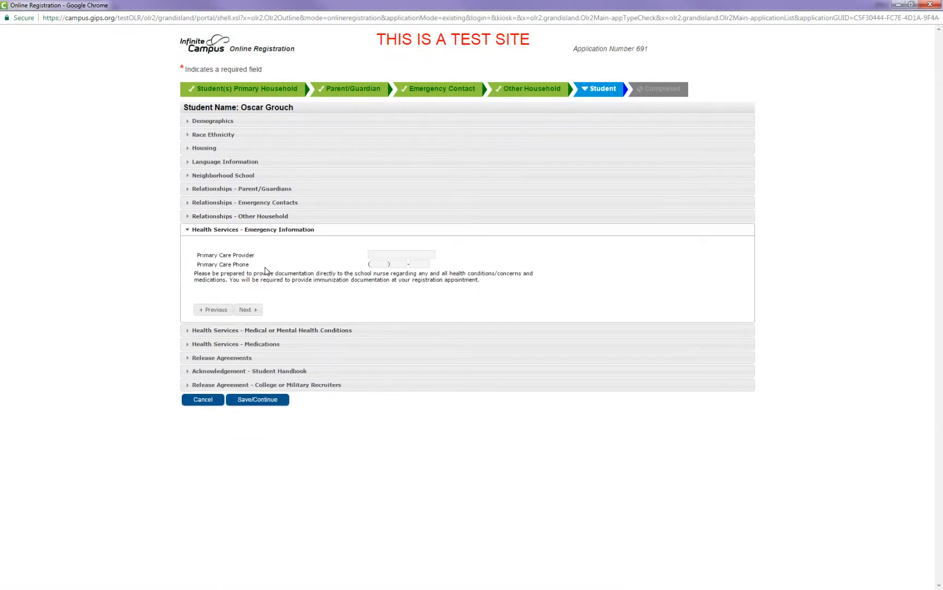
left_click(389, 254)
left_click(248, 310)
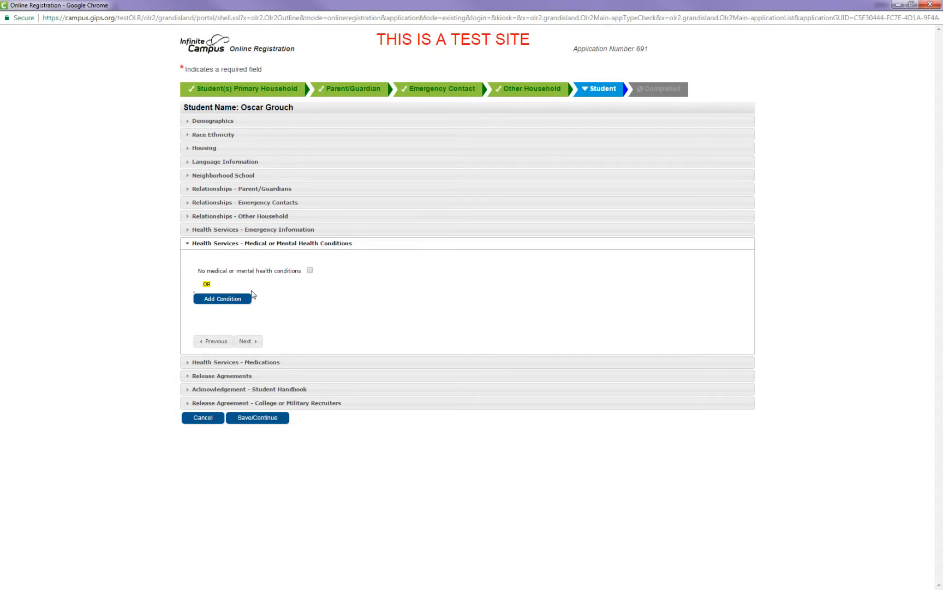
left_click(206, 301)
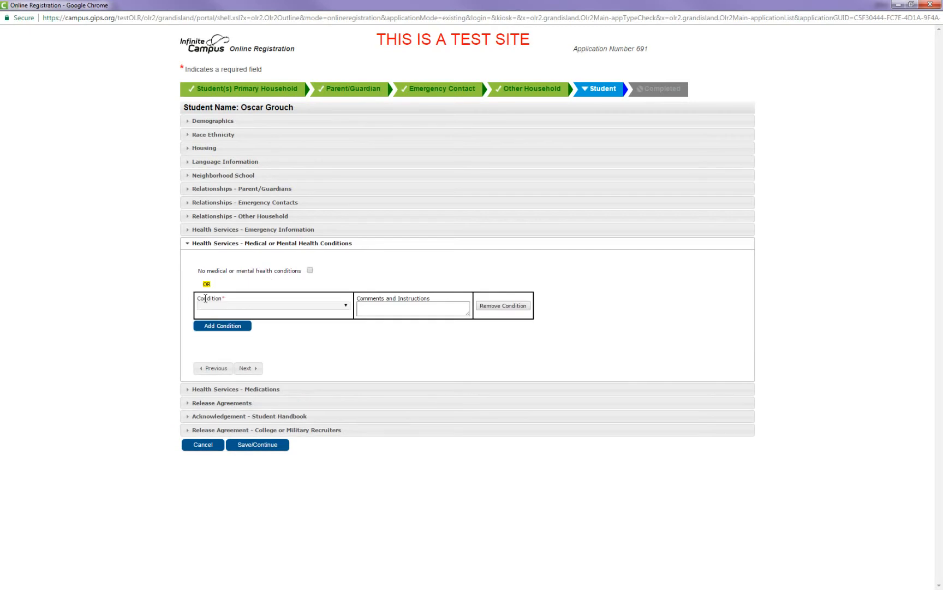
left_click(243, 306)
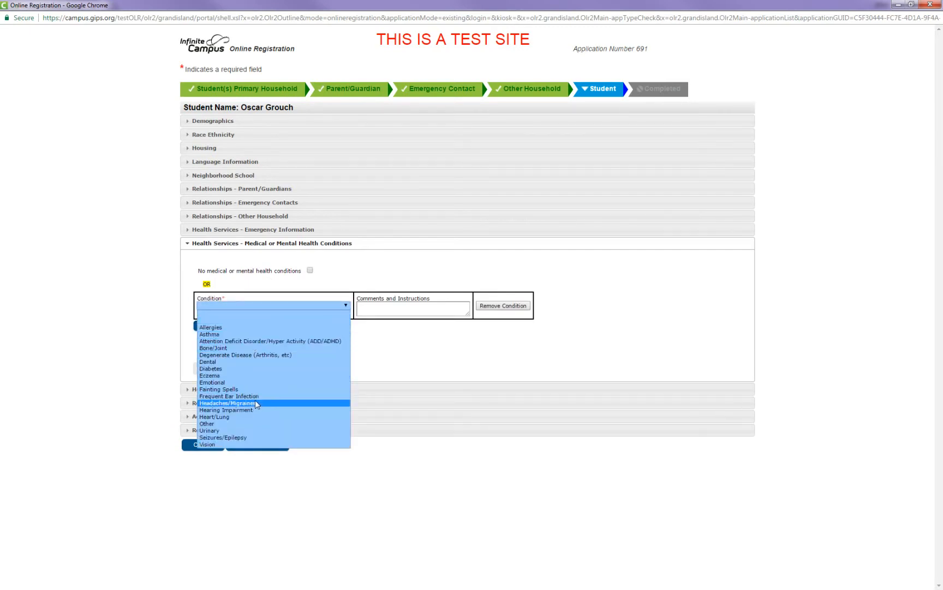
left_click(372, 336)
left_click(379, 311)
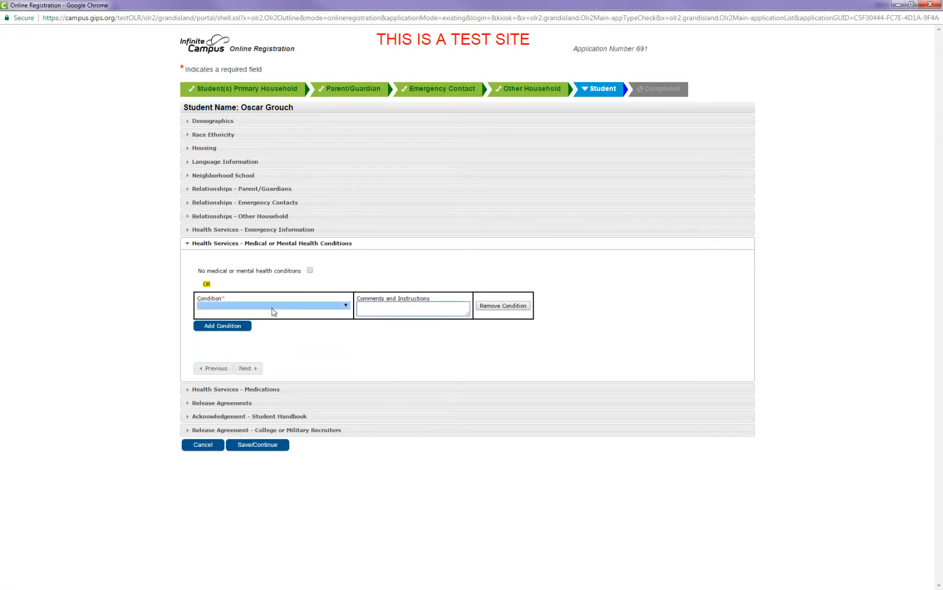
- Declare that the student has no medical or mental health conditions, discarding the blank condition entry
left_click(310, 271)
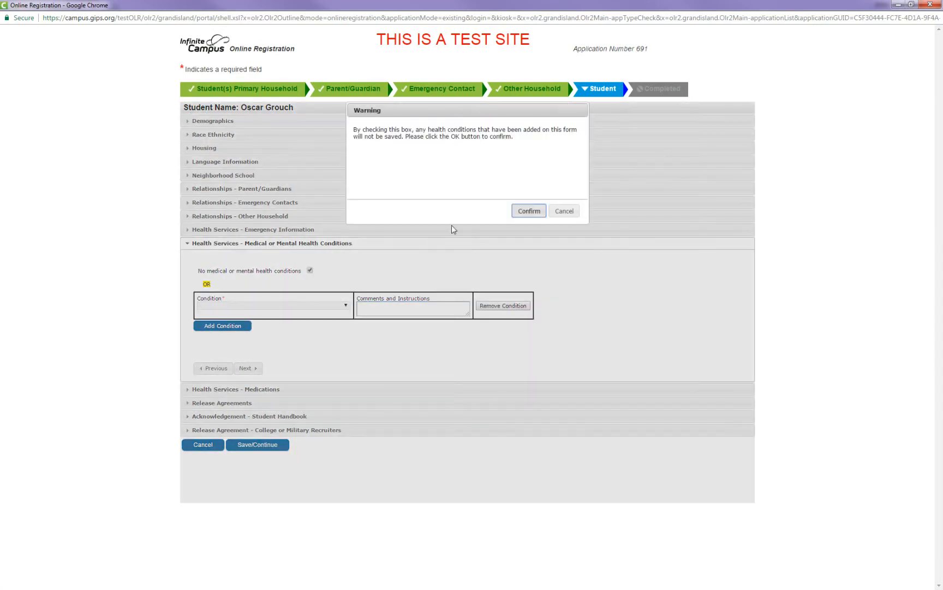
left_click(530, 210)
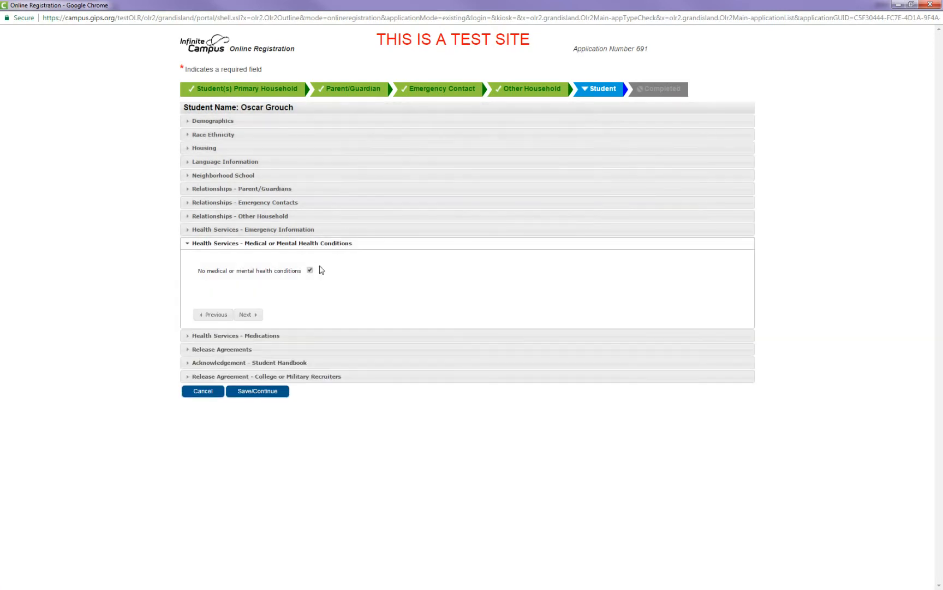
- Declare that the student takes no medications, discarding the blank medication entry, and continue to the release agreements
left_click(250, 316)
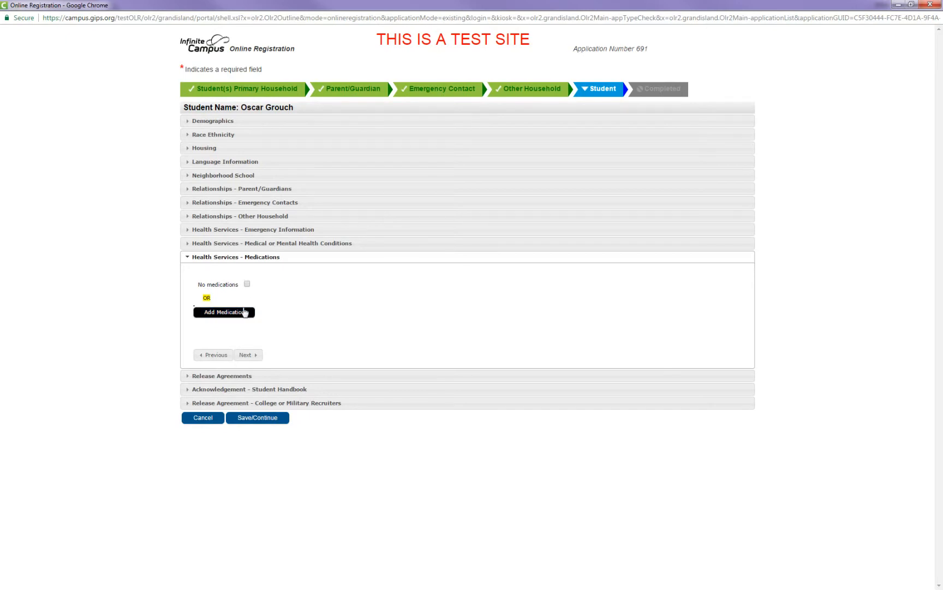
left_click(220, 314)
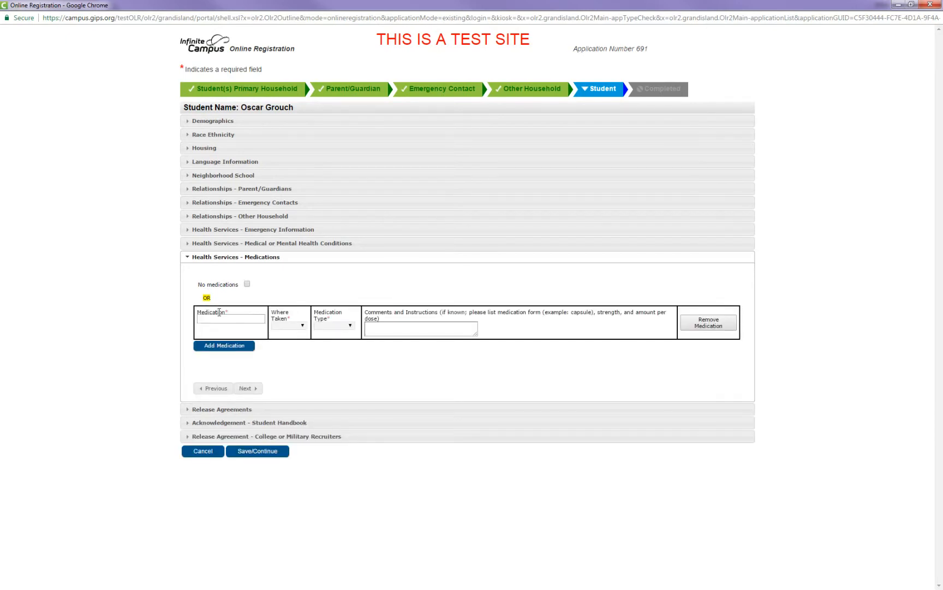
left_click(302, 326)
left_click(303, 331)
left_click(331, 326)
left_click(331, 326)
left_click(392, 327)
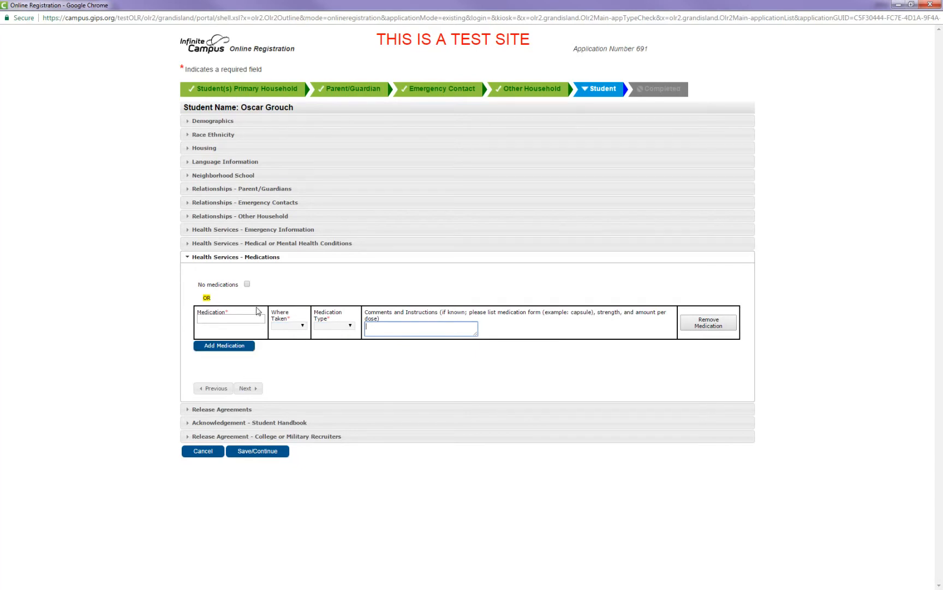
left_click(695, 328)
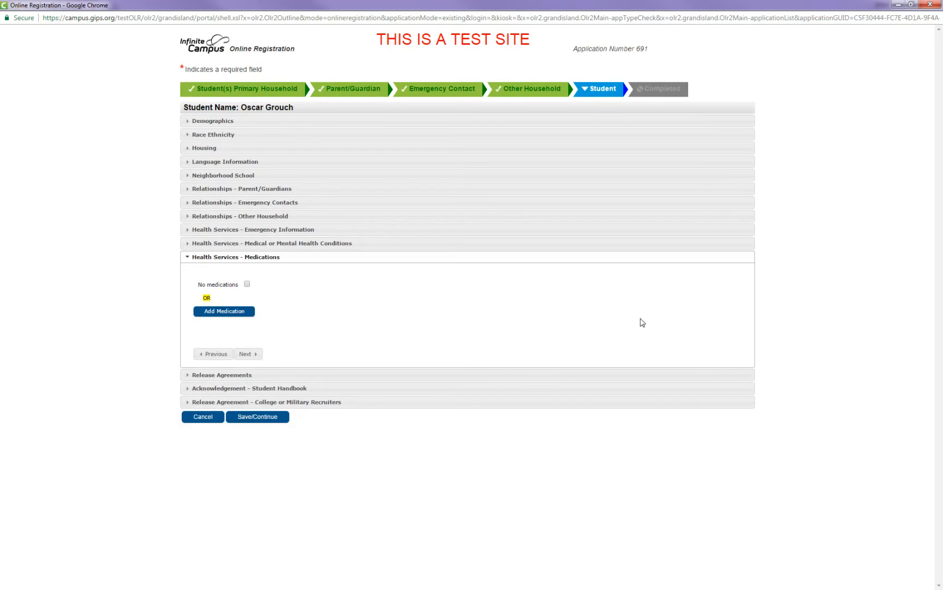
left_click(248, 285)
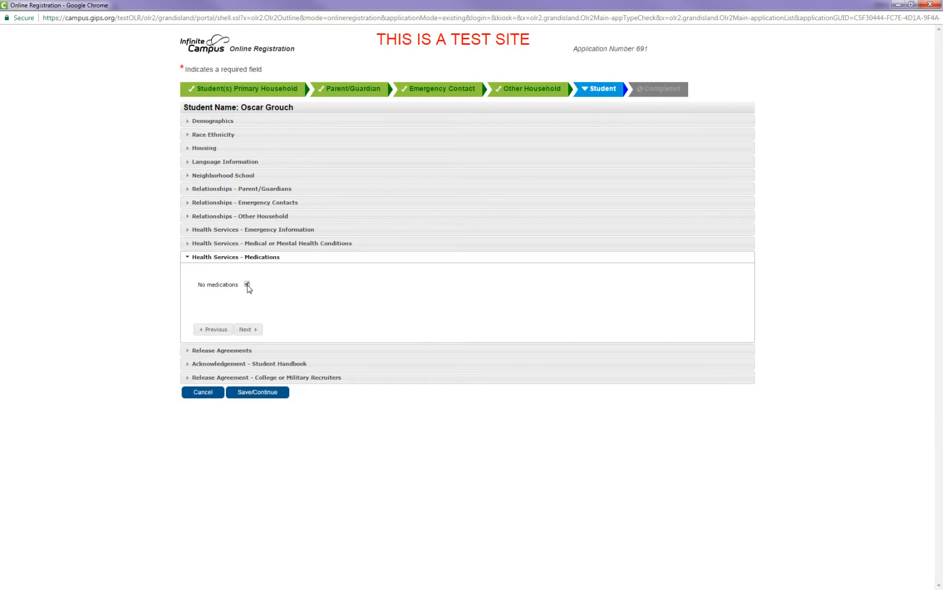
left_click(253, 331)
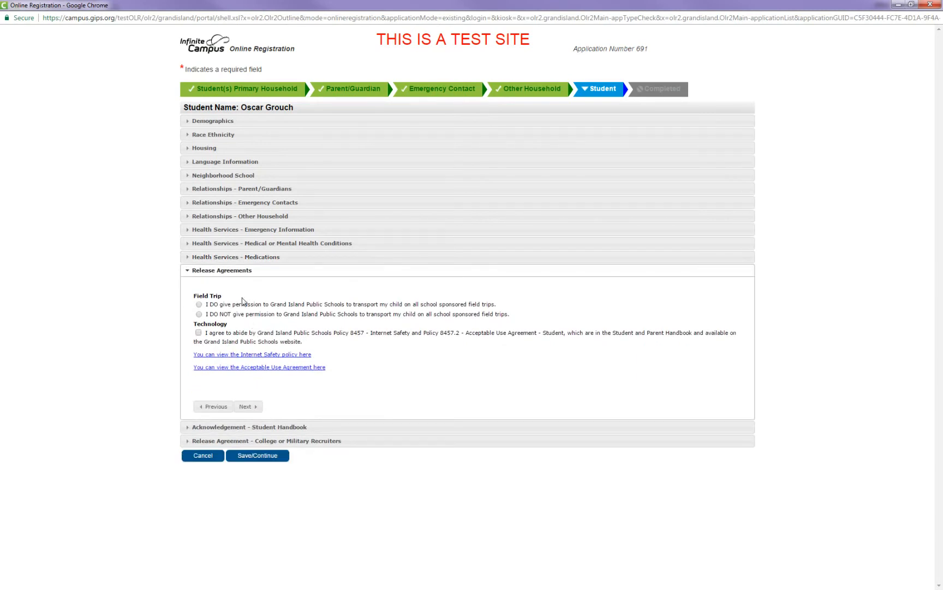
- Give permission for school field trips, keep the student handbook acknowledgement, and save the student with the recruiter opt-out unchecked
left_click(200, 305)
left_click(243, 407)
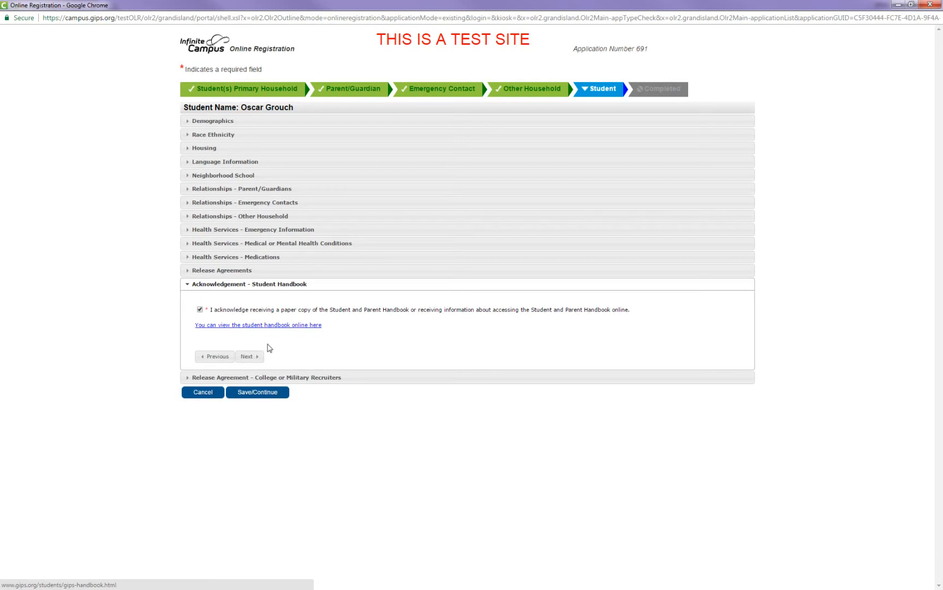
left_click(247, 356)
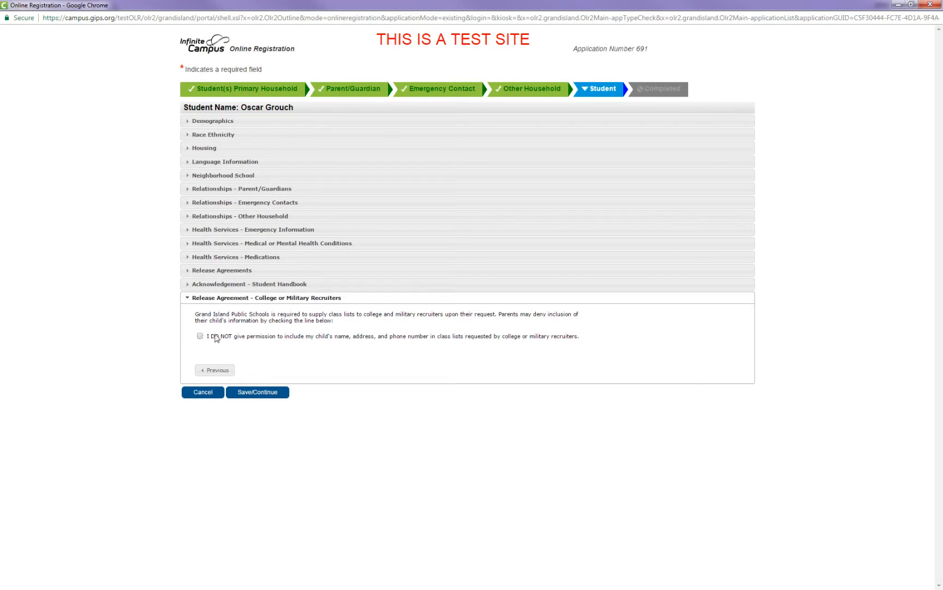
left_click(257, 392)
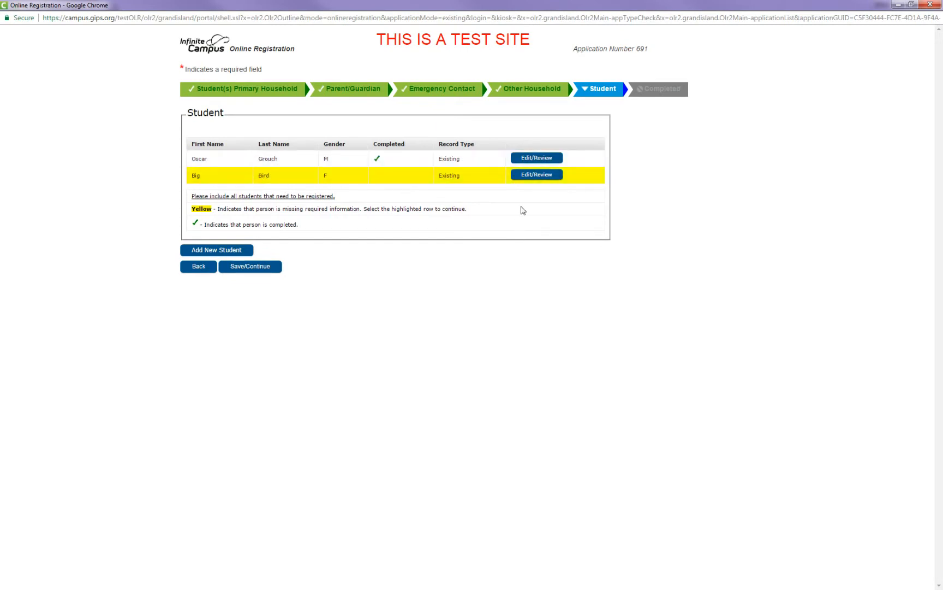
- Open the incomplete second student's record and set the enrollment grade to 11 in Demographics
left_click(528, 176)
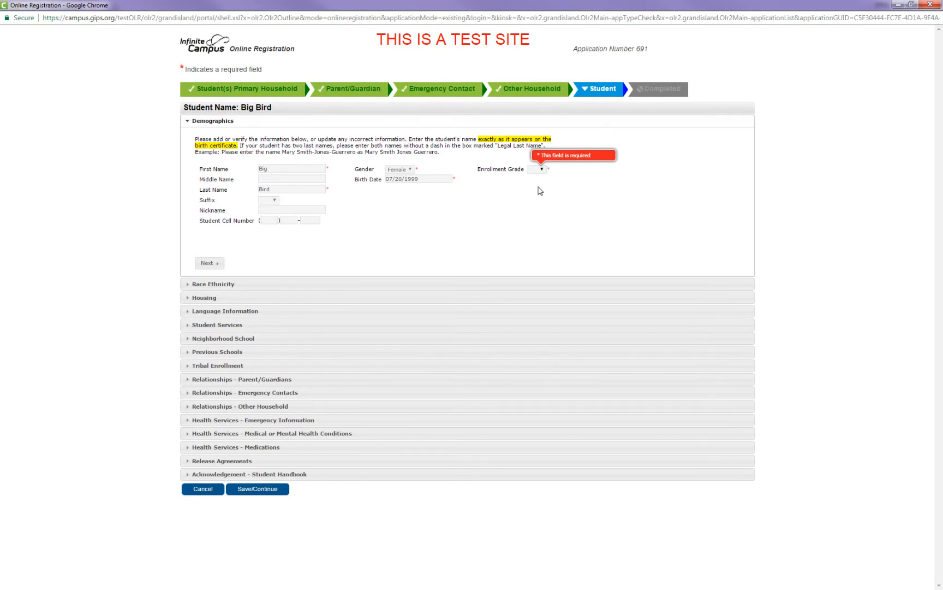
left_click(537, 169)
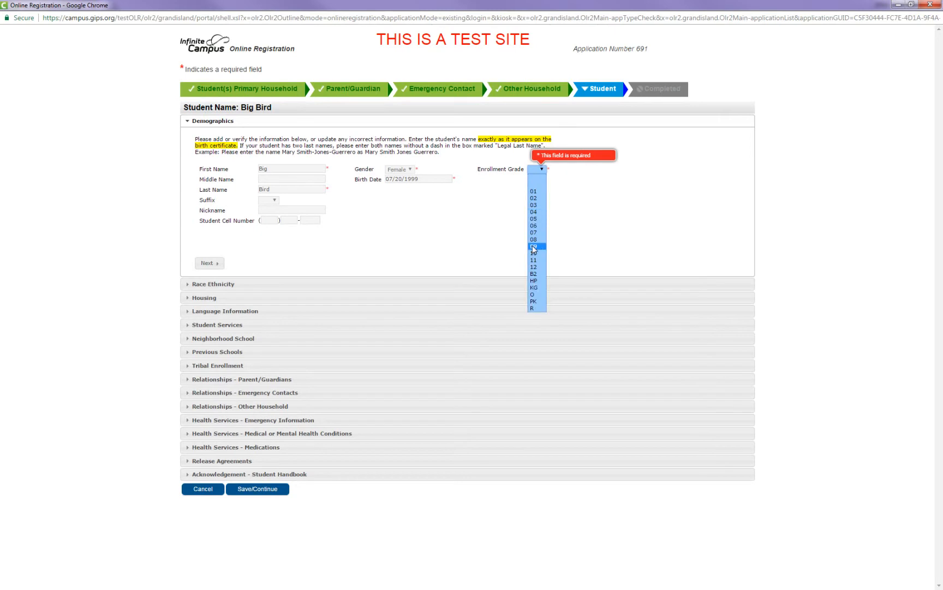
left_click(534, 260)
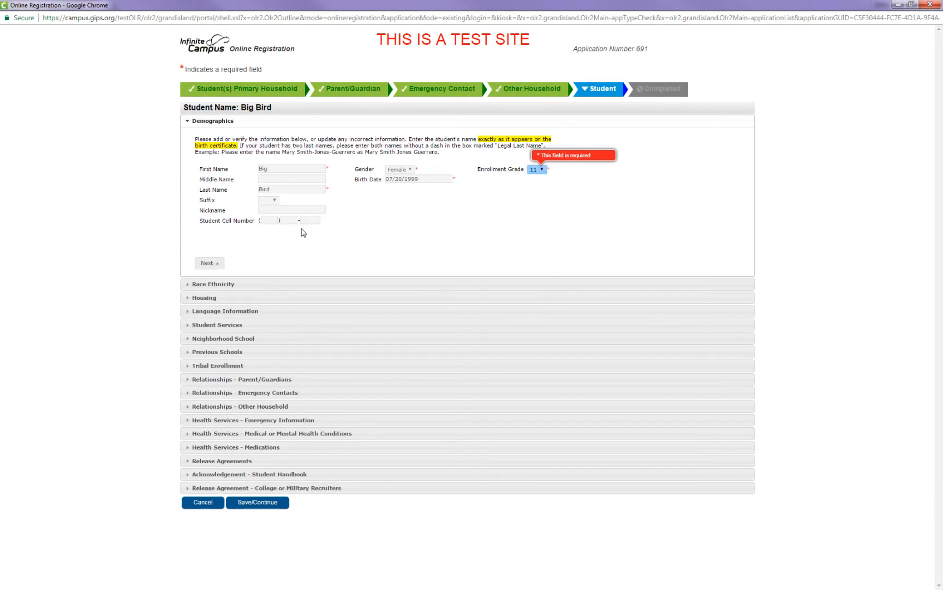
left_click(210, 264)
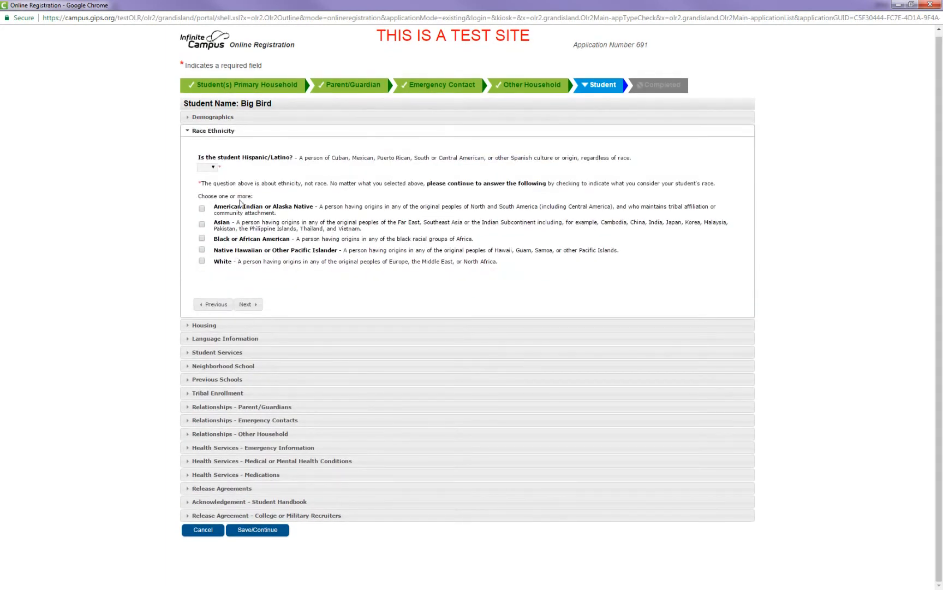
- Answer No to Hispanic/Latino, mark the student's race as White, and answer No to the homelessness question
left_click(212, 167)
left_click(210, 189)
left_click(225, 261)
left_click(247, 304)
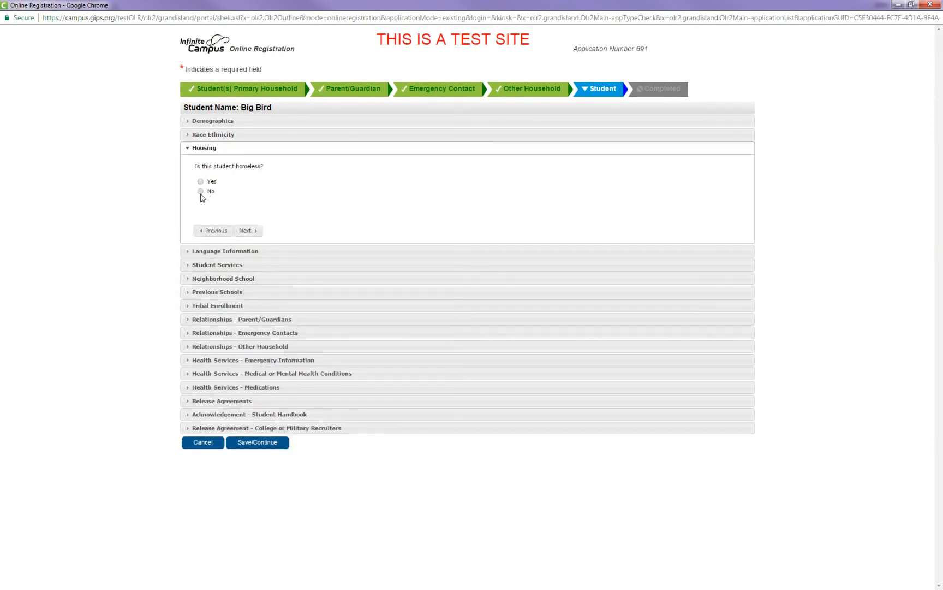
left_click(246, 230)
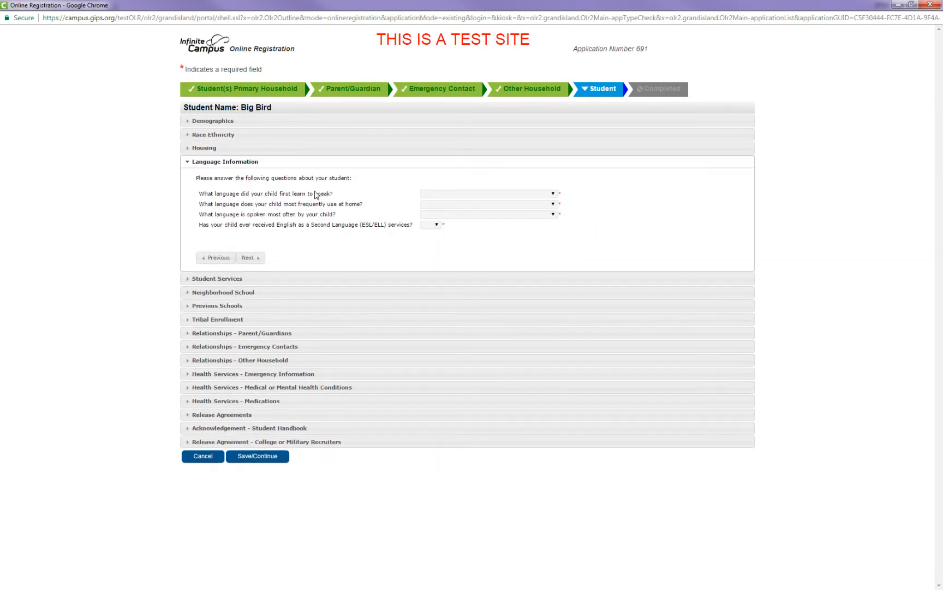
- Set all three student language questions to English and answer No to having received ESL/ELL services
left_click(441, 195)
left_click(444, 196)
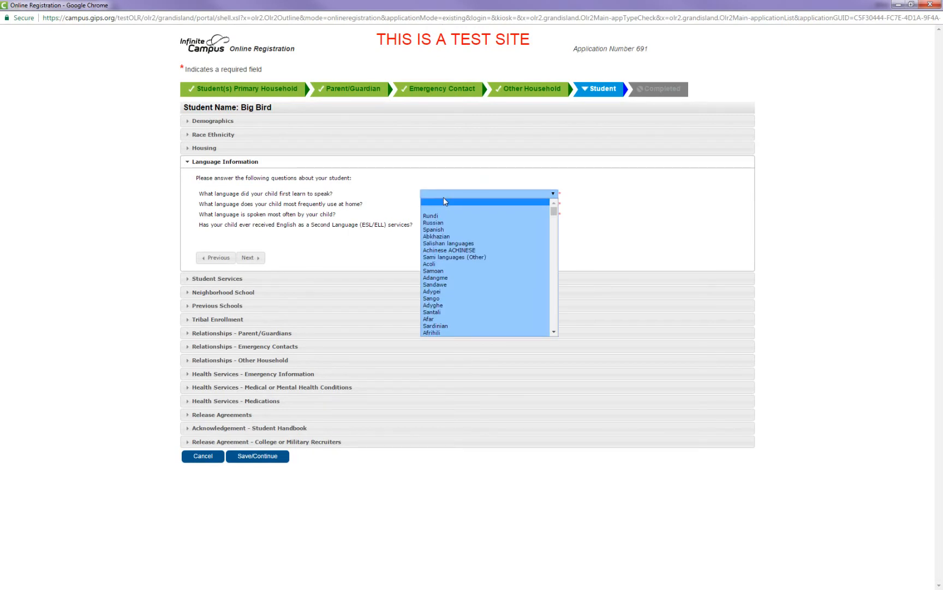
type("en")
key("Return")
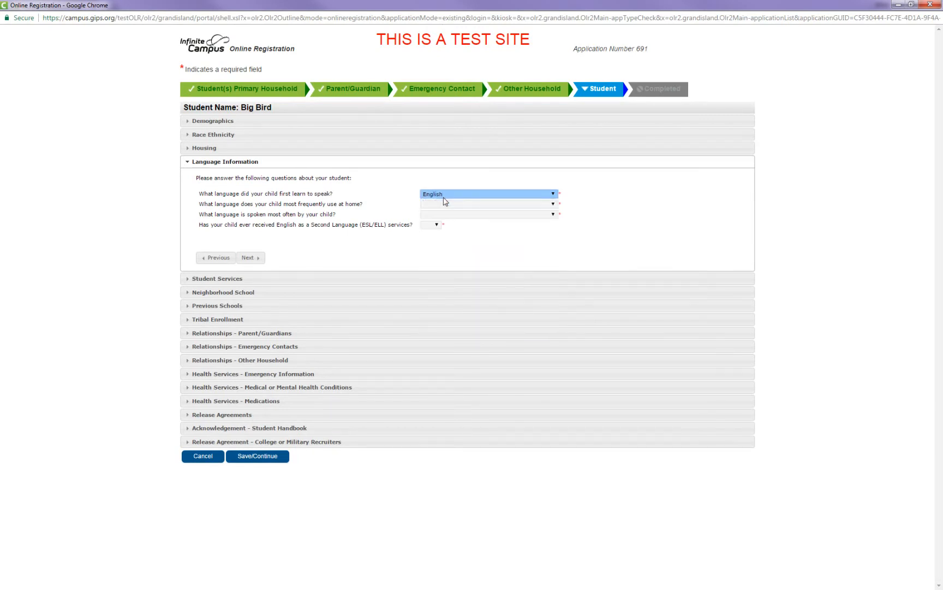
key("Tab")
type("en")
key("Tab")
type("e")
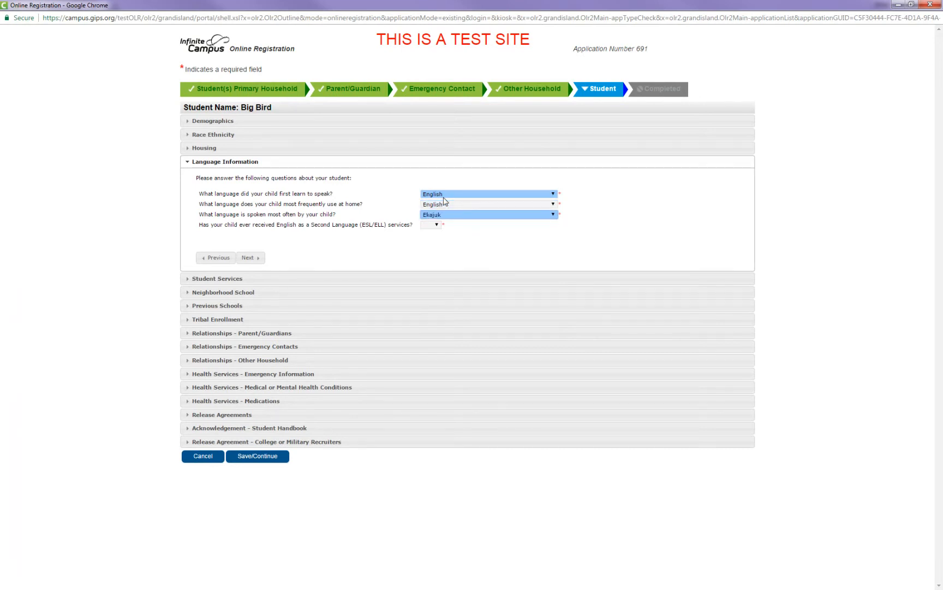
key("Tab")
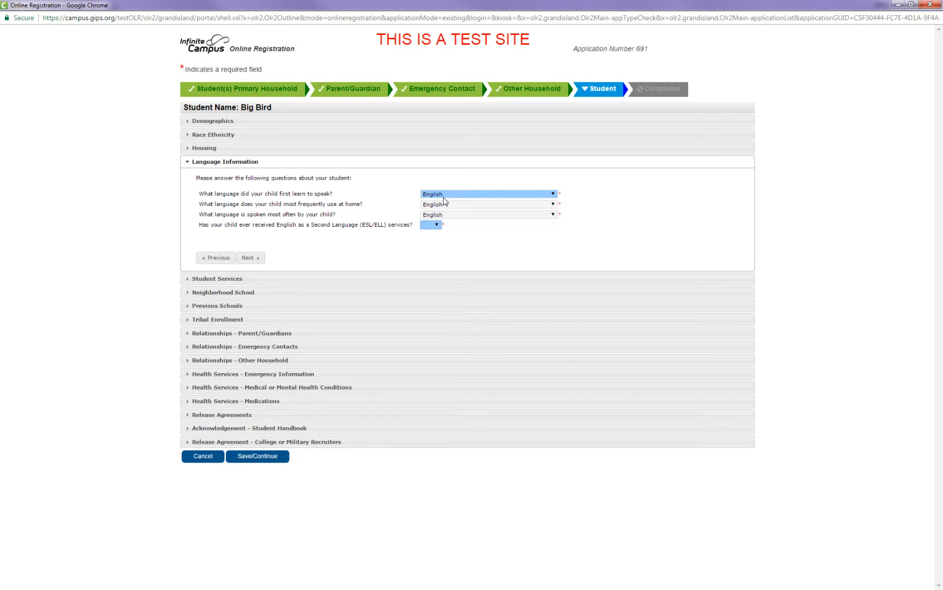
left_click(434, 224)
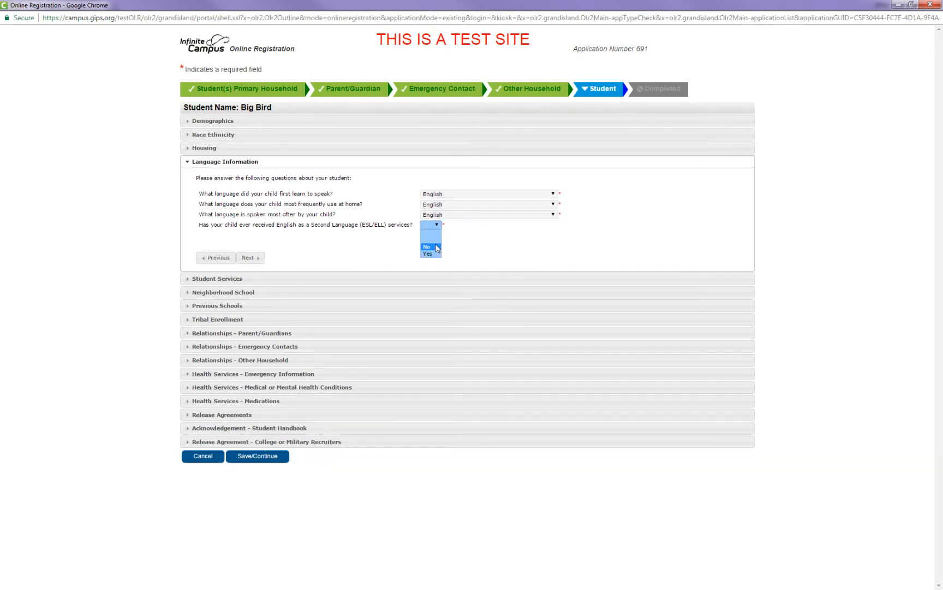
left_click(437, 248)
left_click(259, 261)
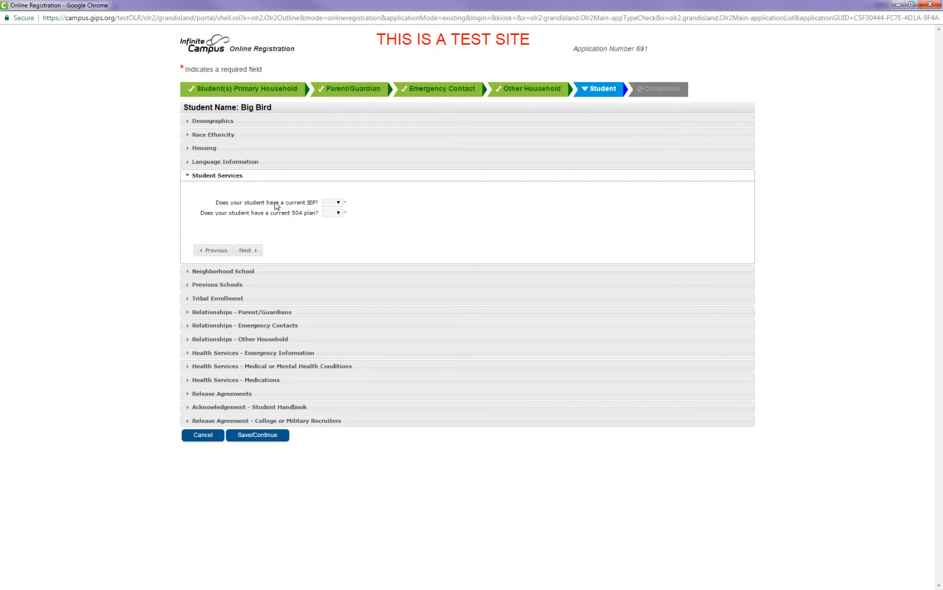
- Answer No to a current IEP and a current 504 plan, and continue past the Neighborhood School section
left_click(333, 202)
left_click(330, 225)
left_click(337, 213)
left_click(335, 235)
left_click(340, 213)
left_click(361, 216)
left_click(249, 251)
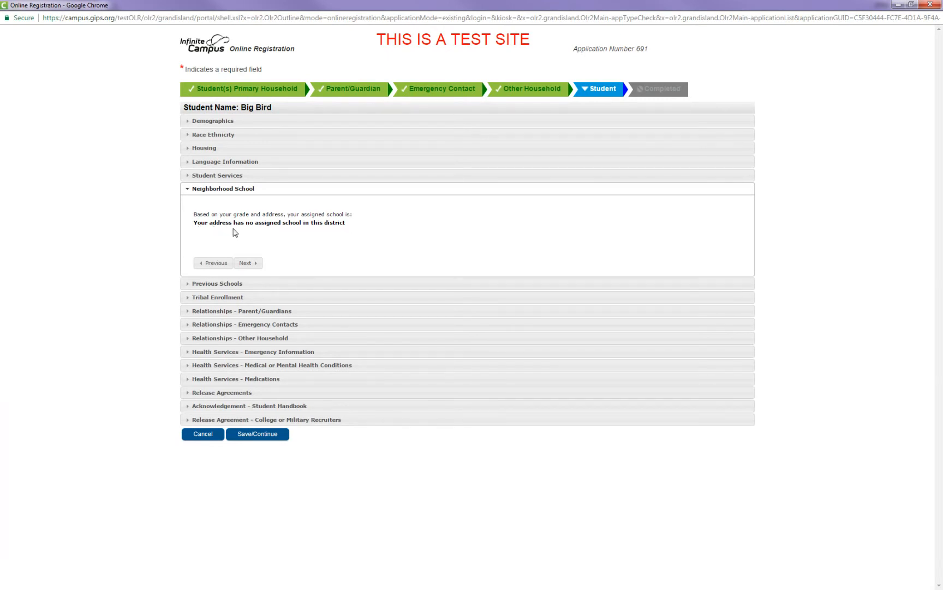
left_click(258, 264)
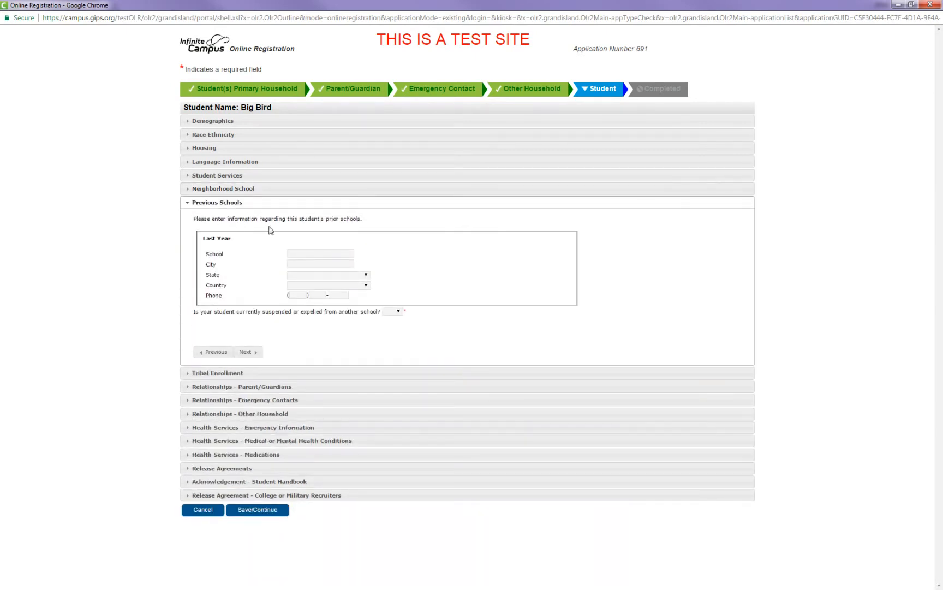
- Leave last year's school details blank, and answer No to current suspension or expulsion and to tribal enrollment
left_click_drag(295, 247, 304, 263)
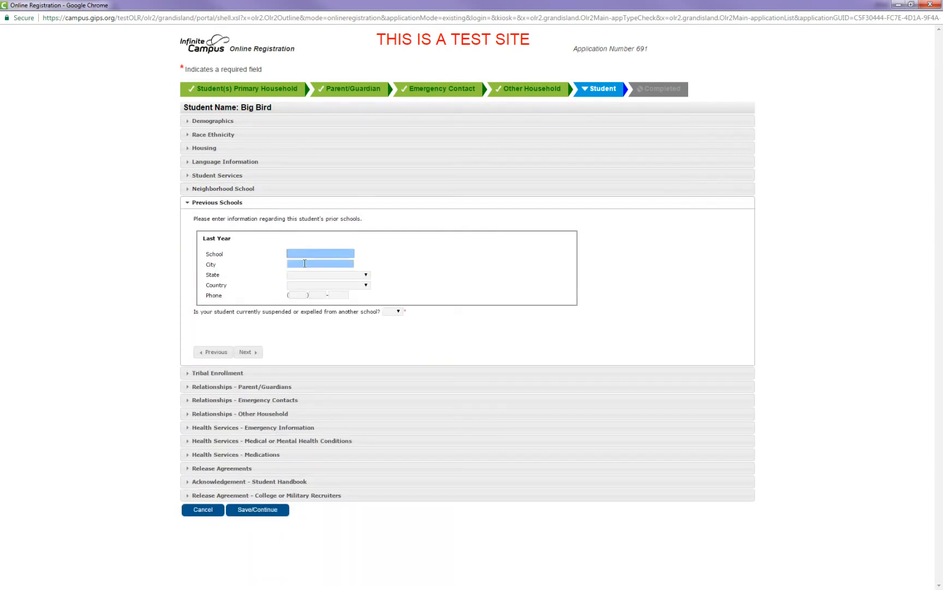
left_click(305, 263)
left_click(305, 254)
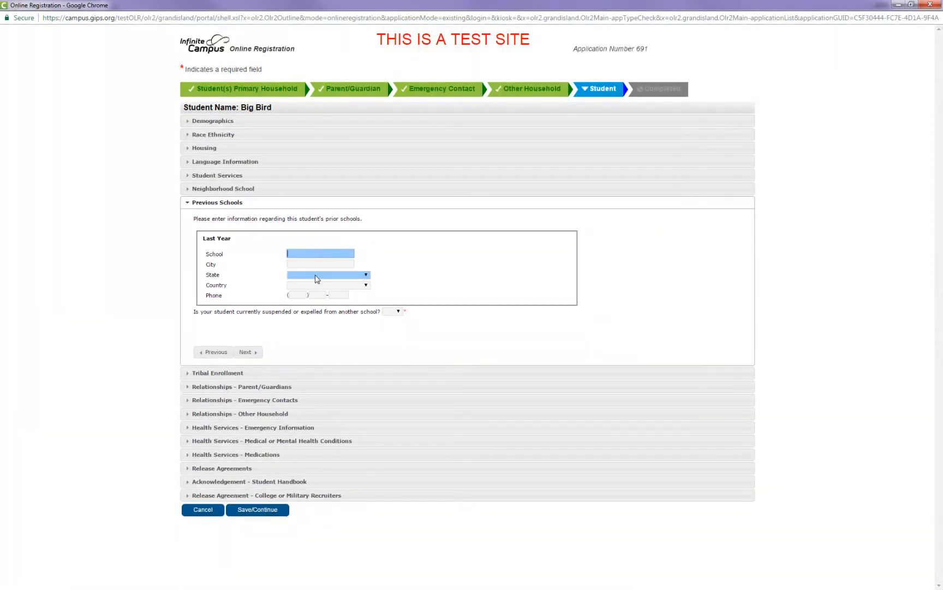
left_click(397, 311)
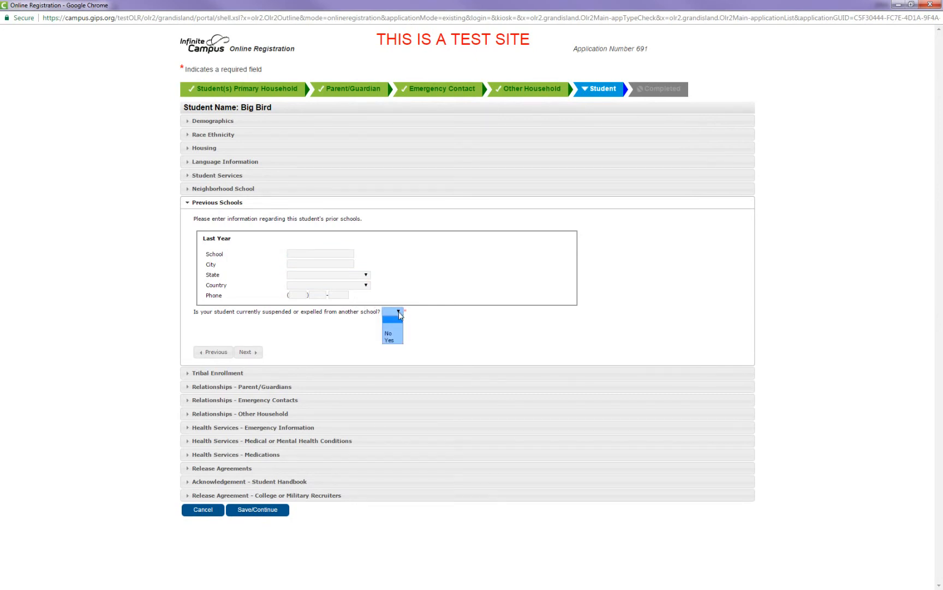
left_click(389, 333)
left_click(246, 352)
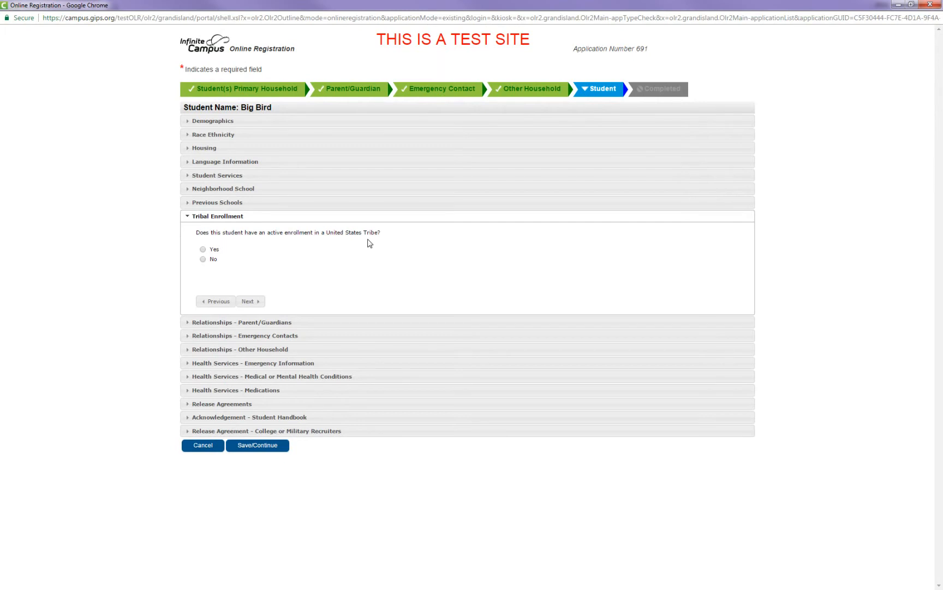
left_click(203, 259)
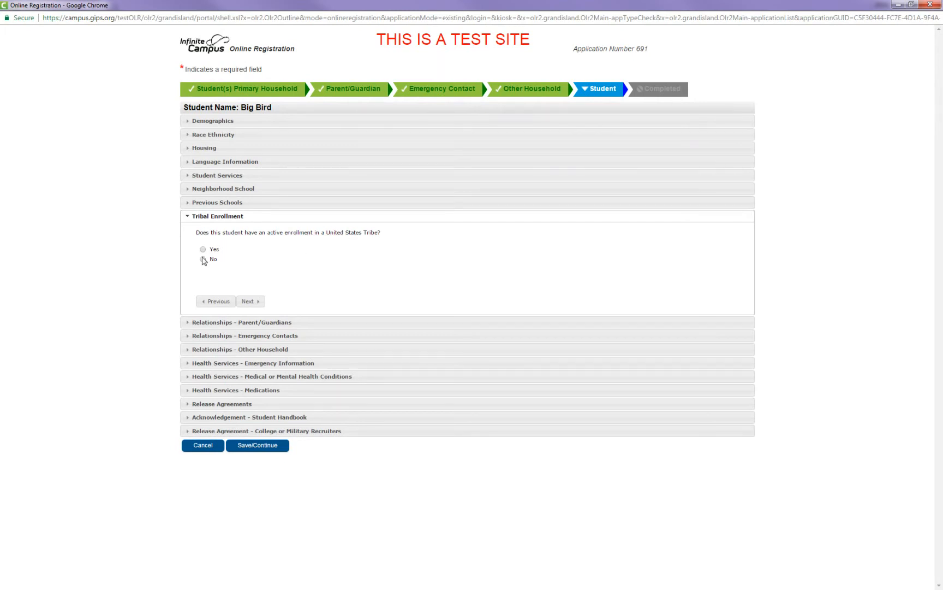
left_click(249, 301)
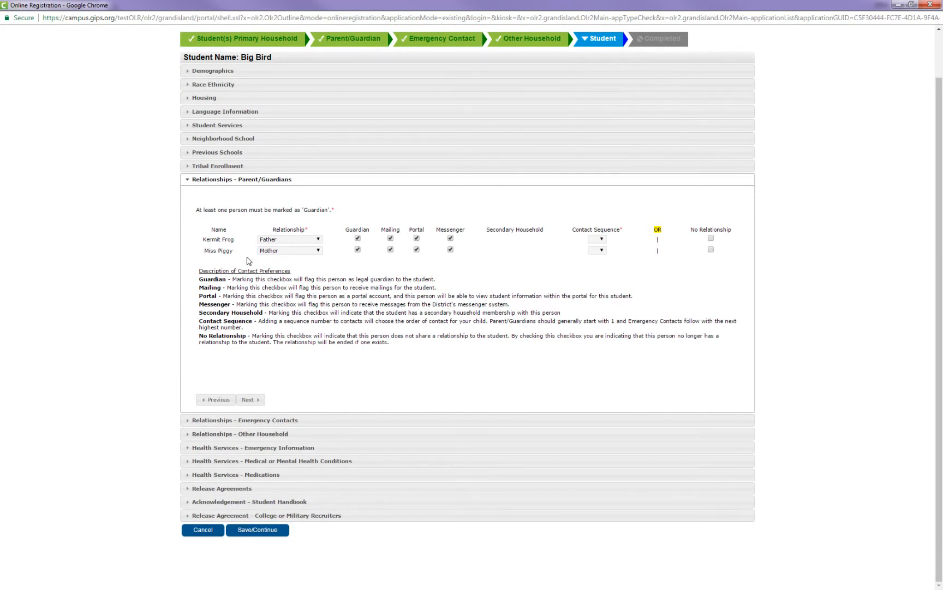
- Set the contact sequence to 1 for the father and 2 for the mother in the Parent/Guardians relationships
left_click(601, 239)
left_click(599, 249)
left_click(600, 251)
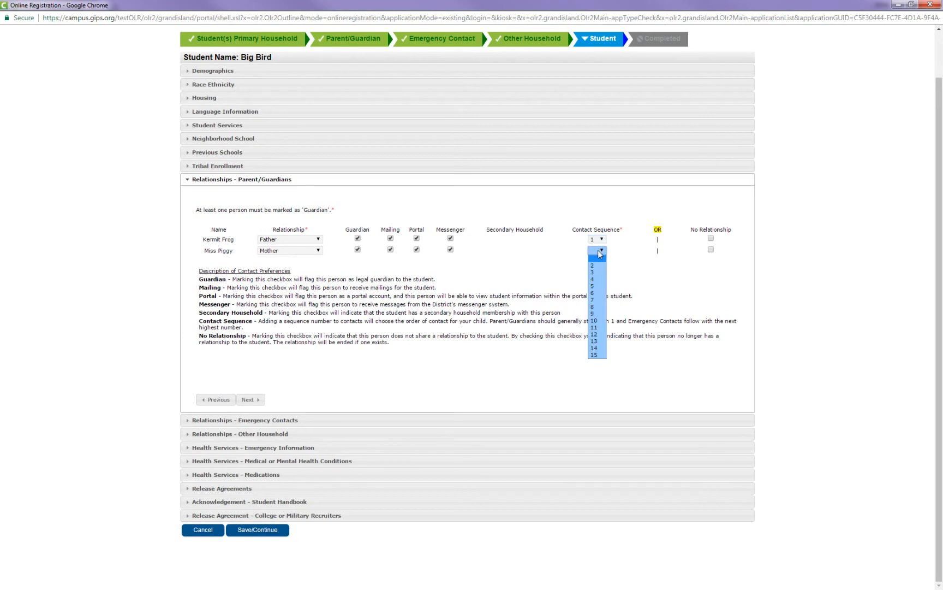
left_click(595, 265)
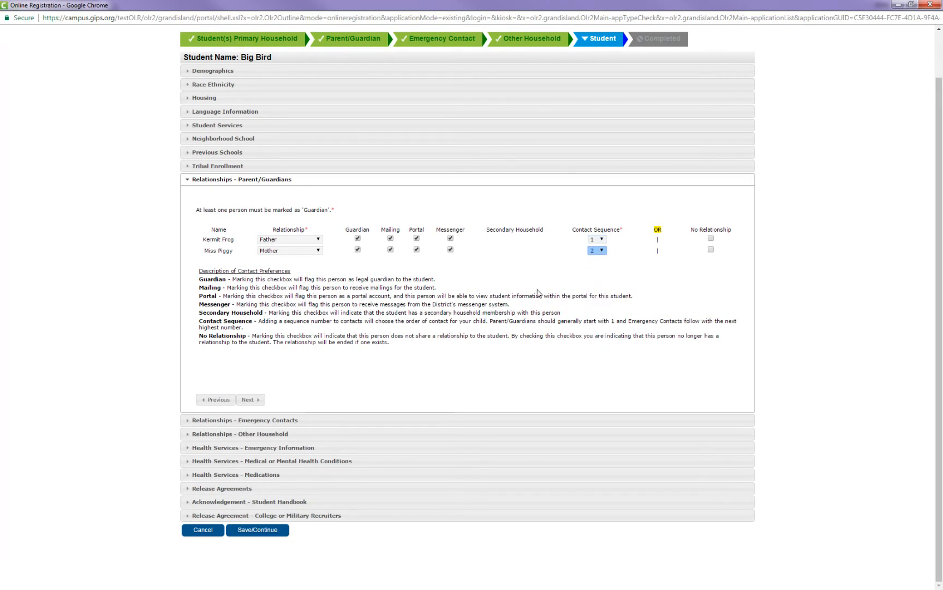
left_click(250, 399)
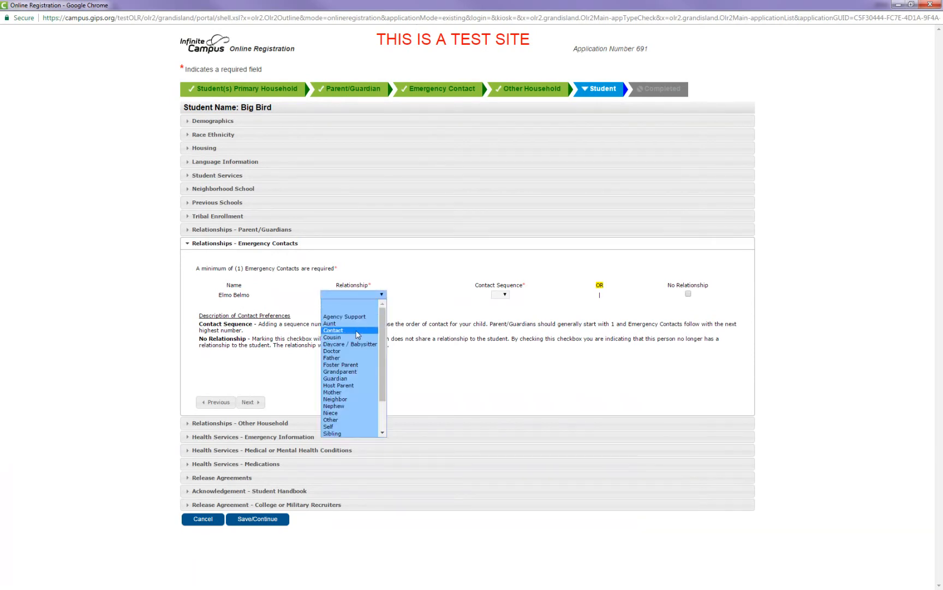
- Set the emergency contact's relationship to Neighbor with contact sequence 3 and accept the Emergency Contacts section
left_click(354, 399)
left_click(498, 295)
left_click(500, 310)
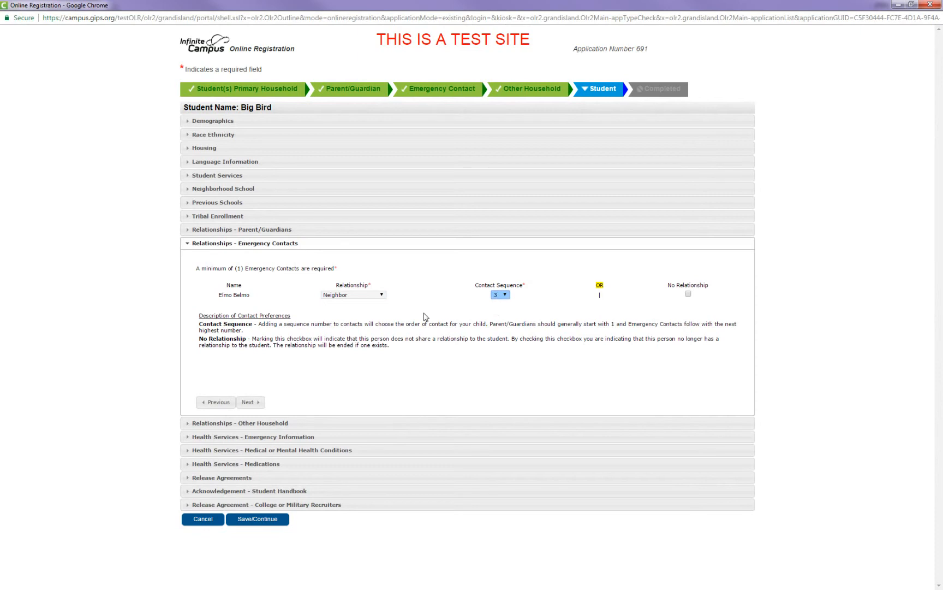
left_click(249, 402)
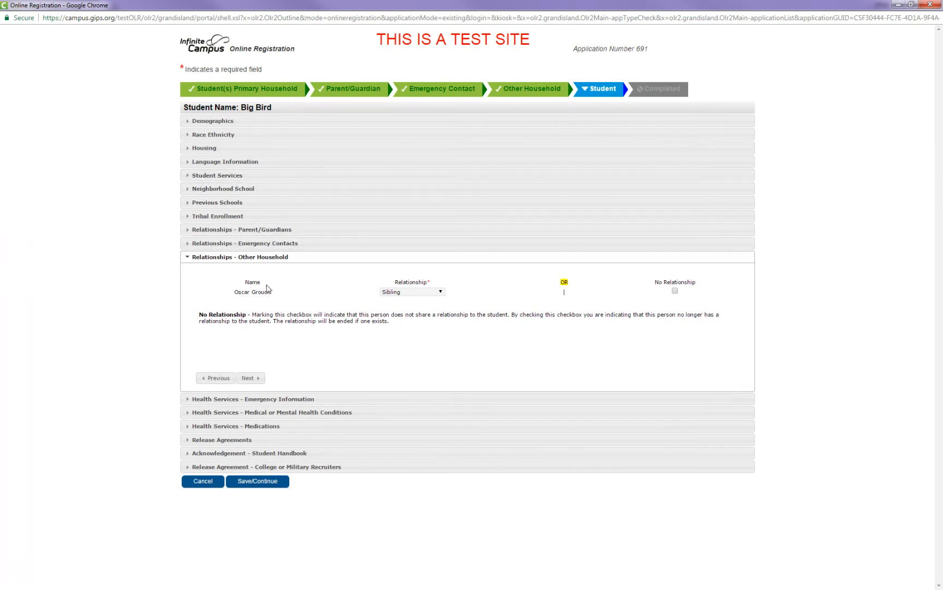
- Keep Sibling as the Other Household relationship and continue past Emergency Information with the primary care provider and phone left blank
left_click(417, 294)
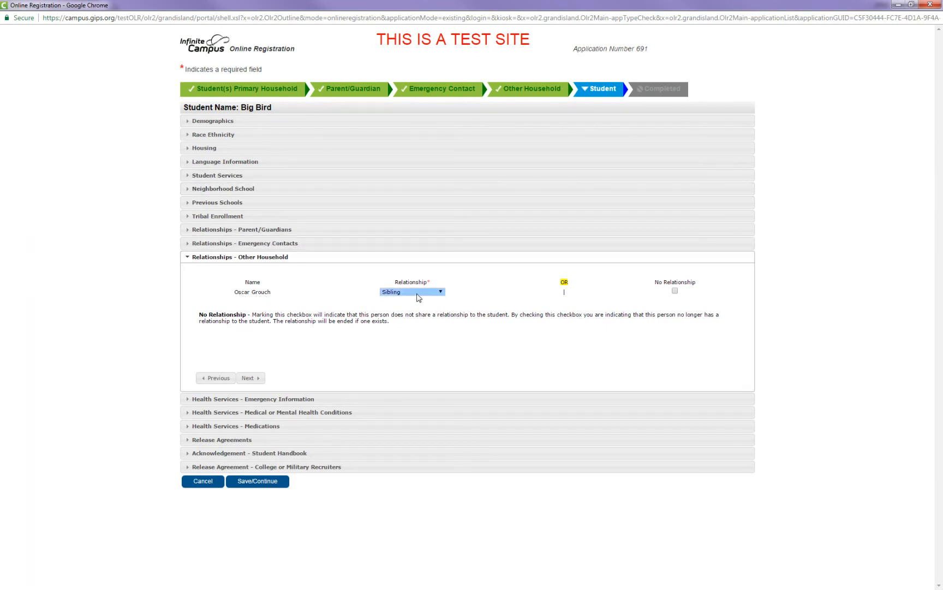
left_click(247, 379)
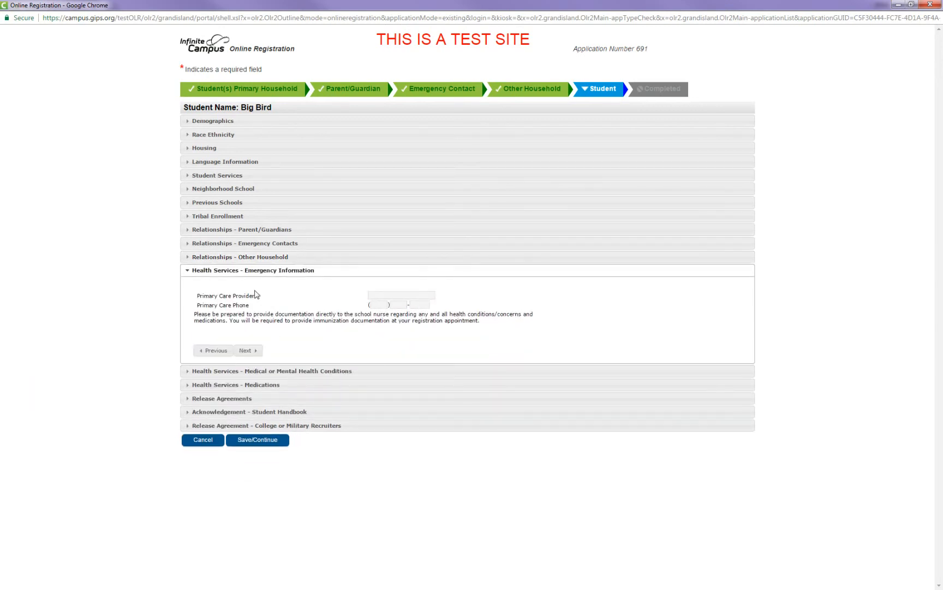
left_click(369, 296)
left_click(377, 305)
left_click(246, 350)
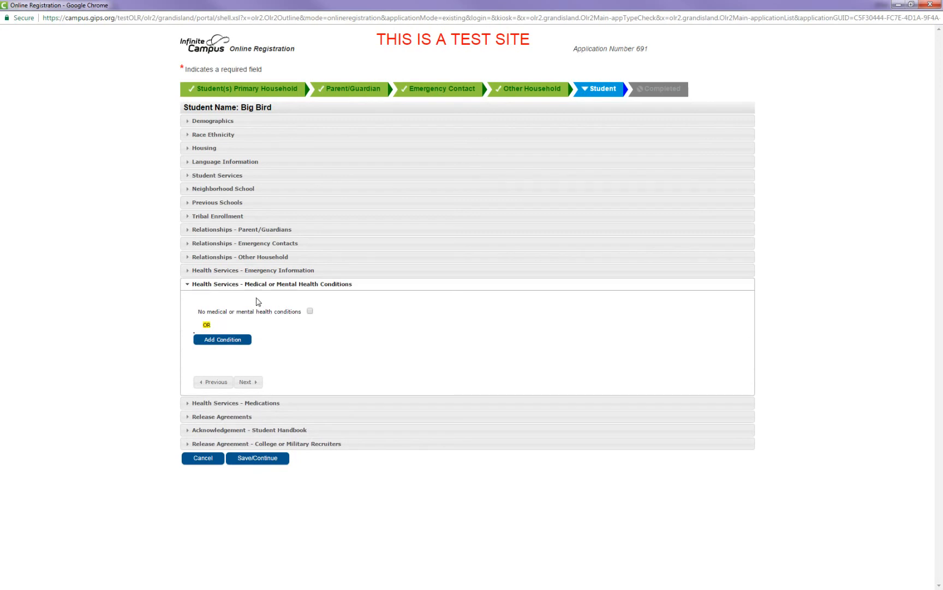
- Declare no medical or mental health conditions and no medications in the student's Health Services sections
left_click(310, 311)
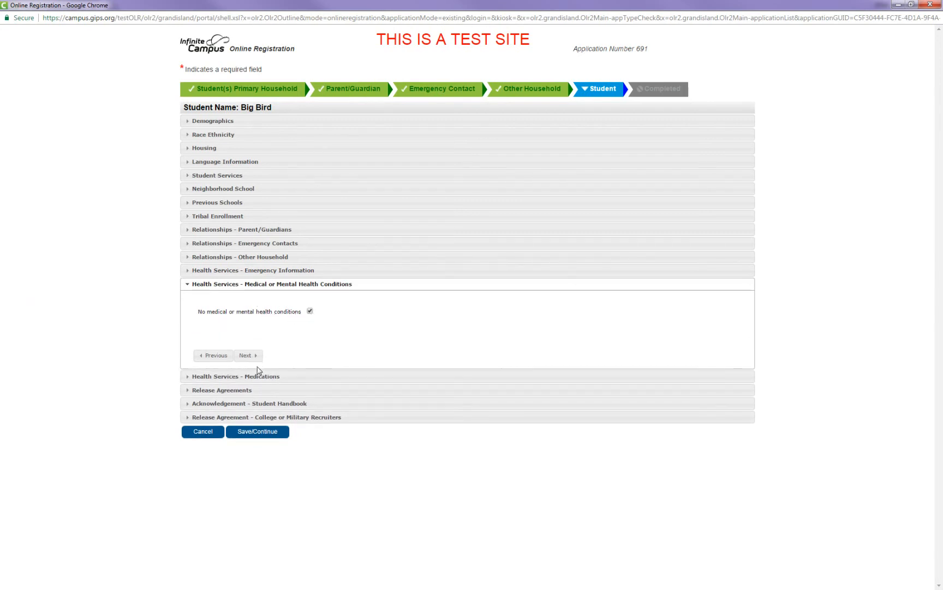
left_click(252, 356)
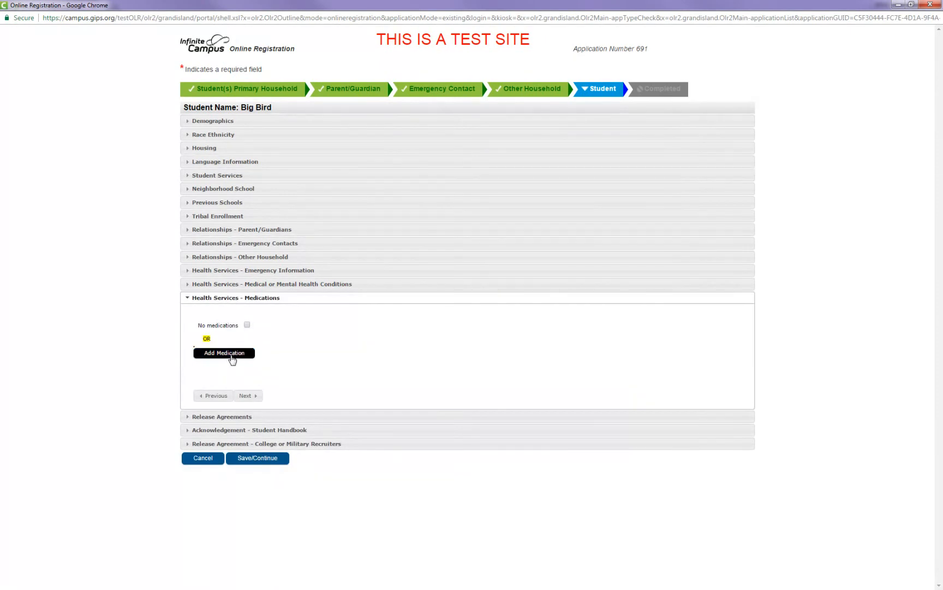
left_click(247, 326)
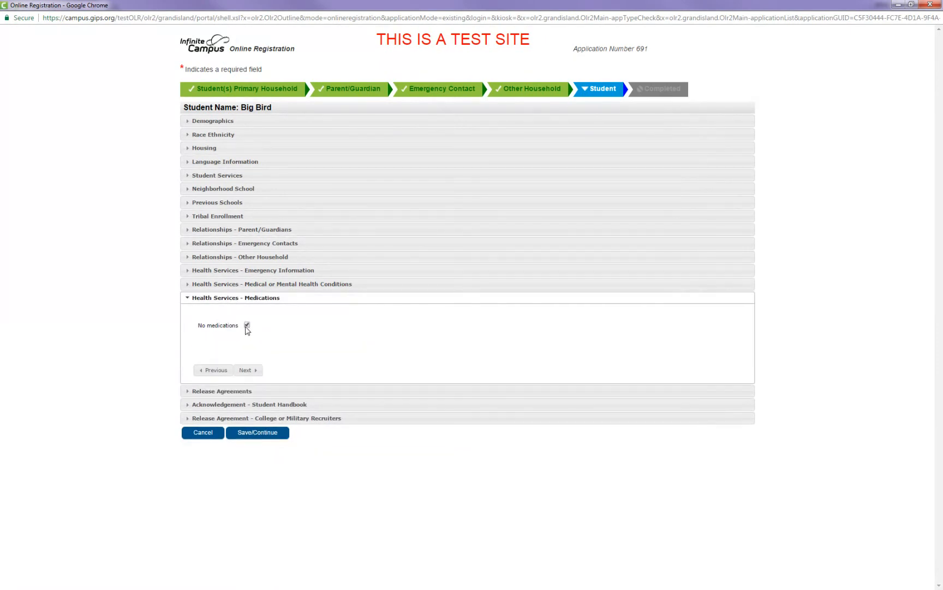
left_click(247, 370)
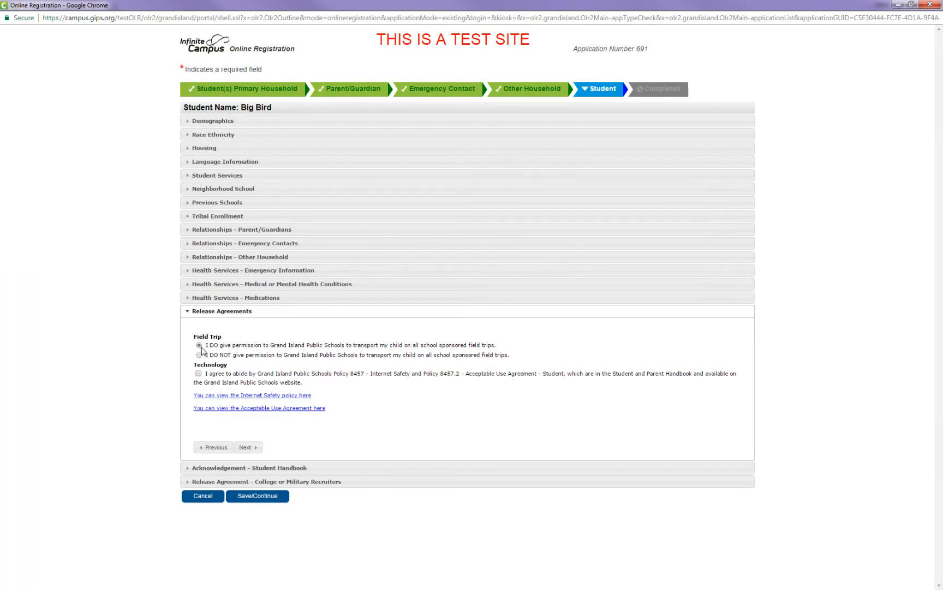
- Give field trip permission, agree to the technology policies, and acknowledge receiving the Student and Parent Handbook
left_click(198, 374)
left_click(249, 447)
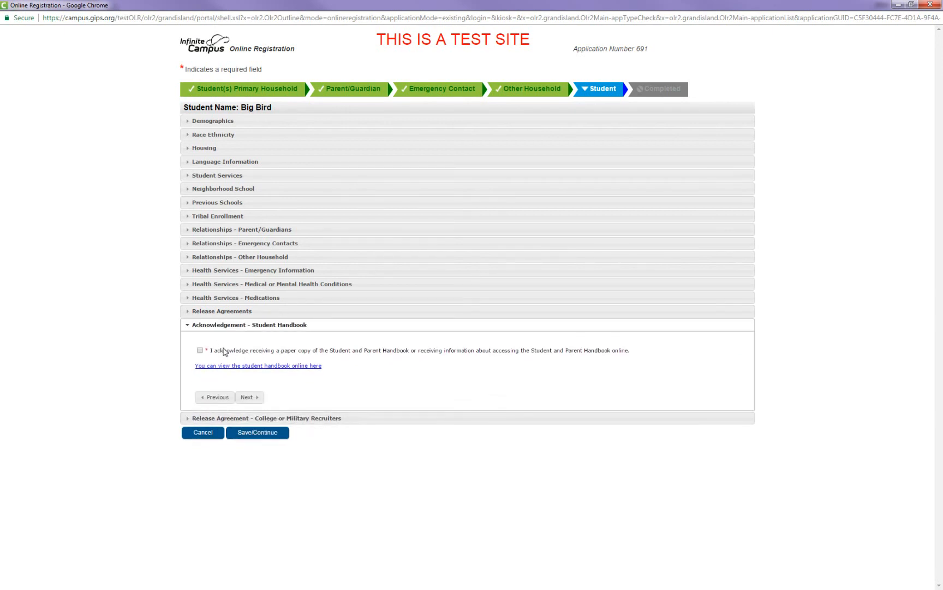
left_click(200, 351)
left_click(259, 397)
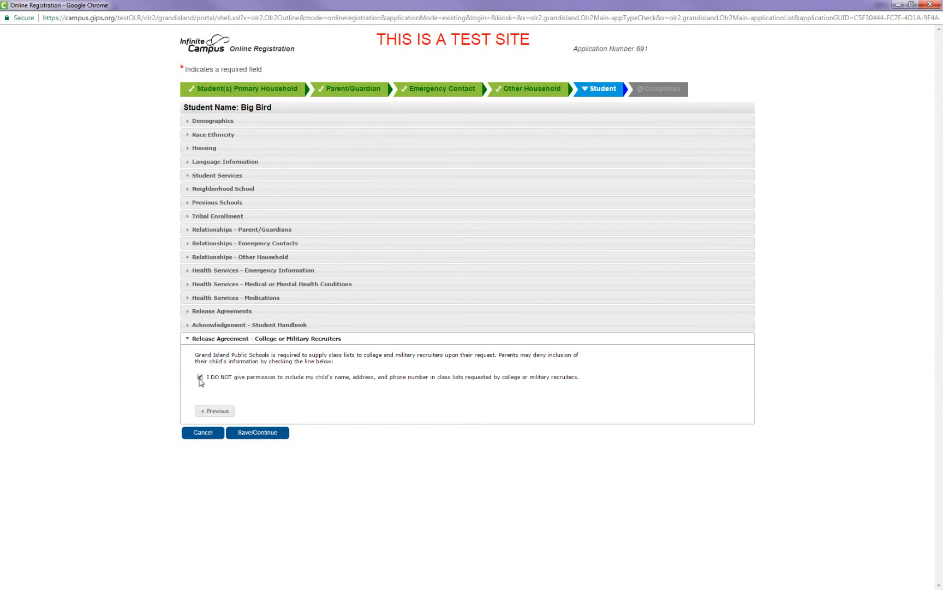
- Deny permission for college or military recruiter class lists and save the student section to reach the Completed stage
left_click(263, 433)
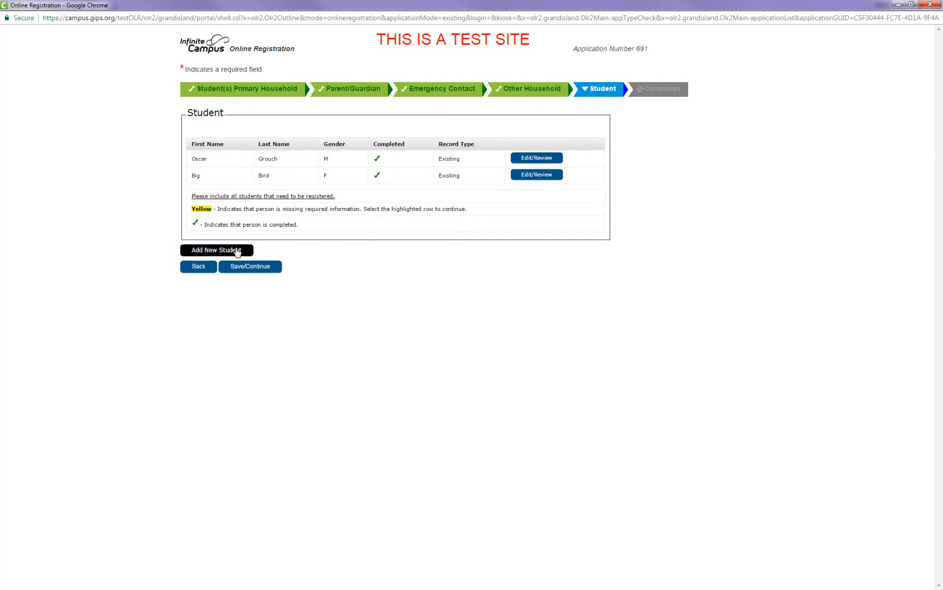
left_click(270, 268)
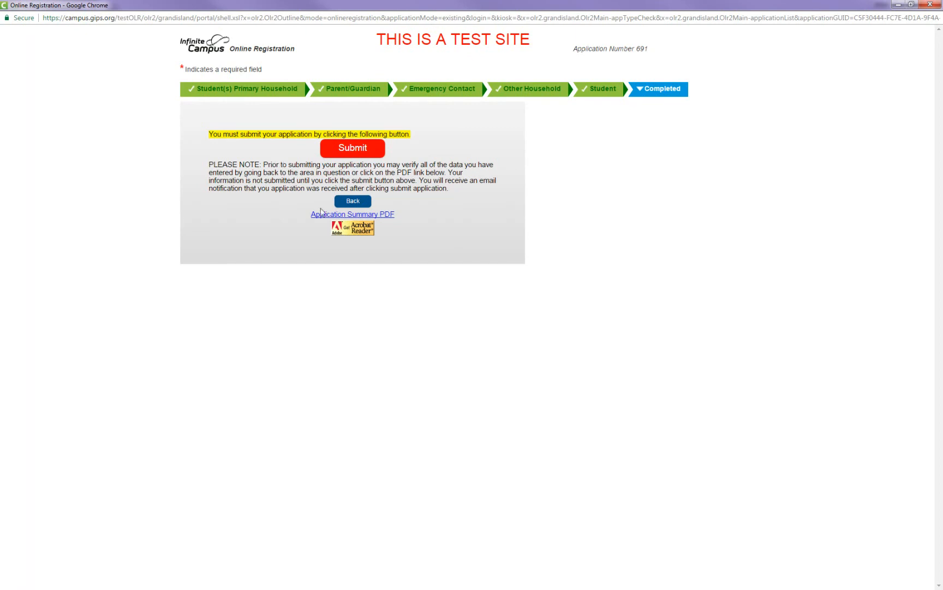
- Open the Application Summary PDF full screen, review the entered household, contact and student data, and close it
left_click(391, 216)
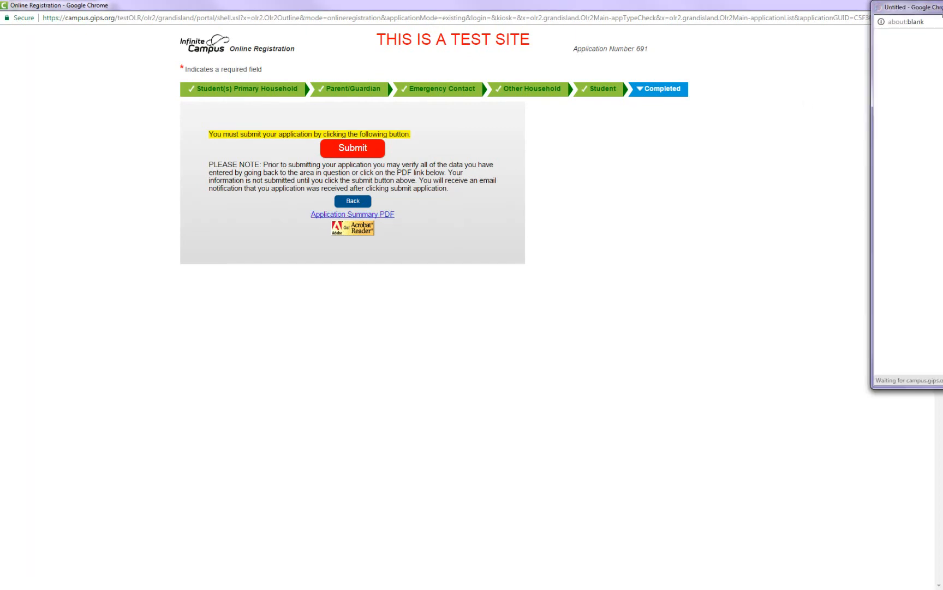
double_click(942, 11)
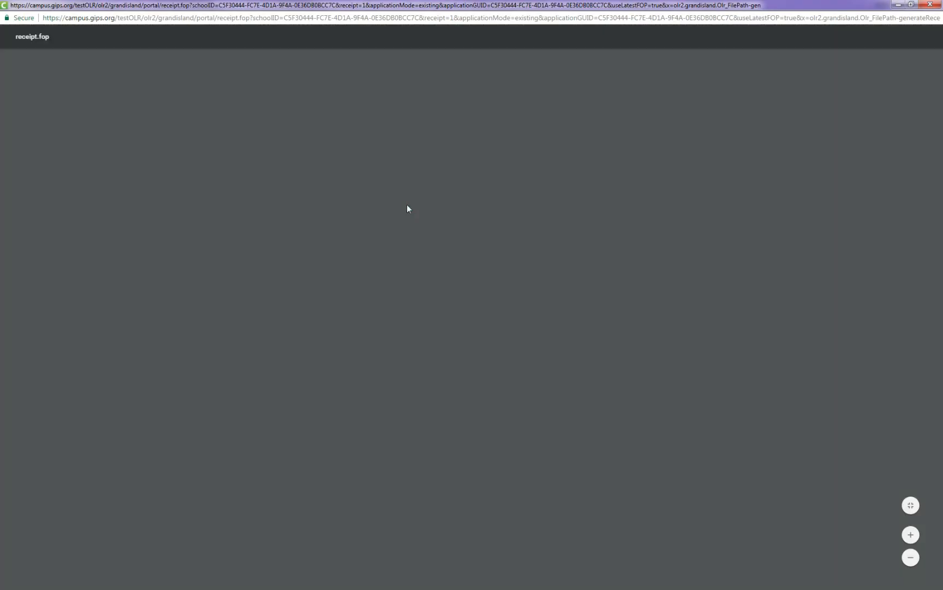
scroll(421, 217, "down", 3)
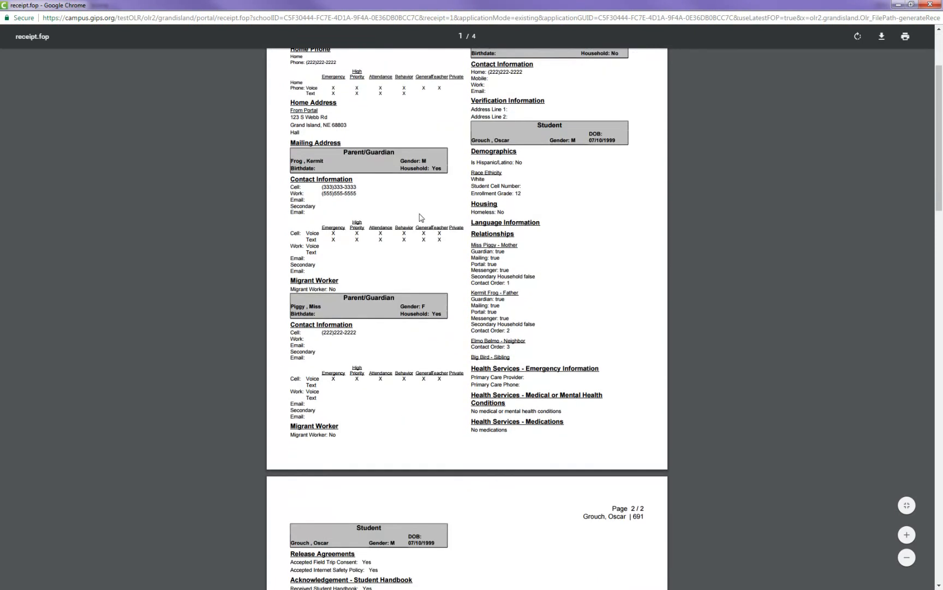
scroll(421, 218, "down", 5)
scroll(420, 219, "up", 7)
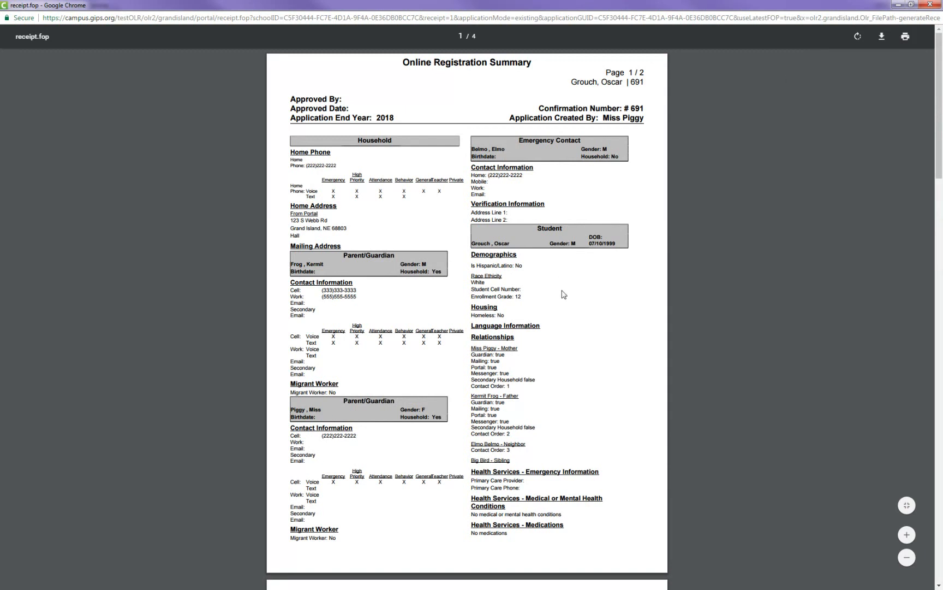
left_click(930, 5)
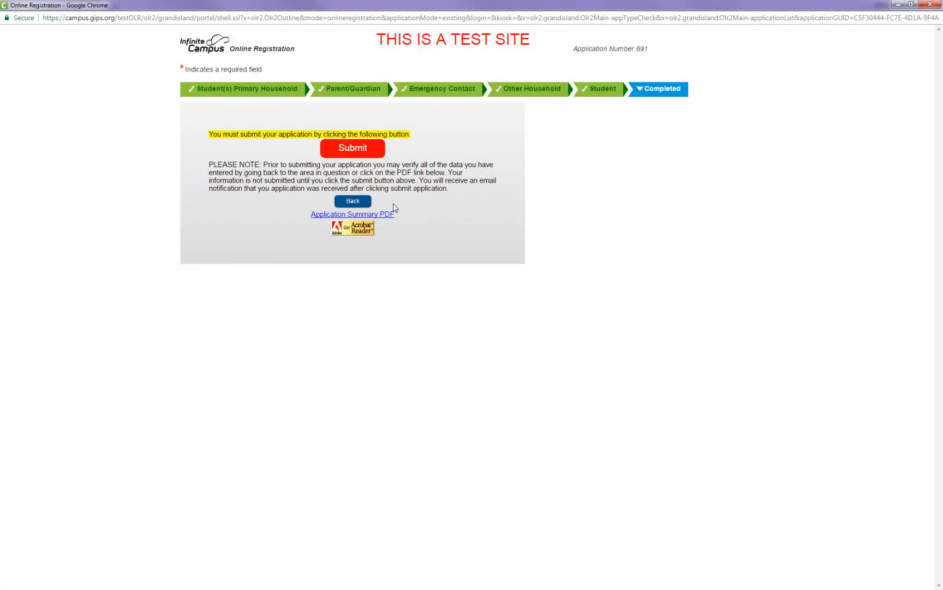
- Submit the registration with confirmation and open the Application Summary PDF of the submitted data in a maximized window
left_click(350, 150)
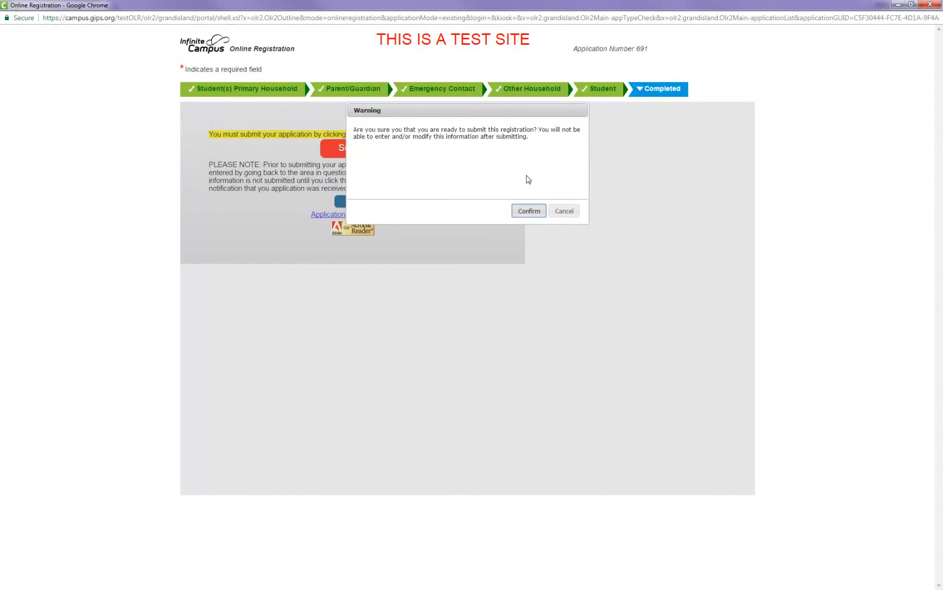
left_click(528, 211)
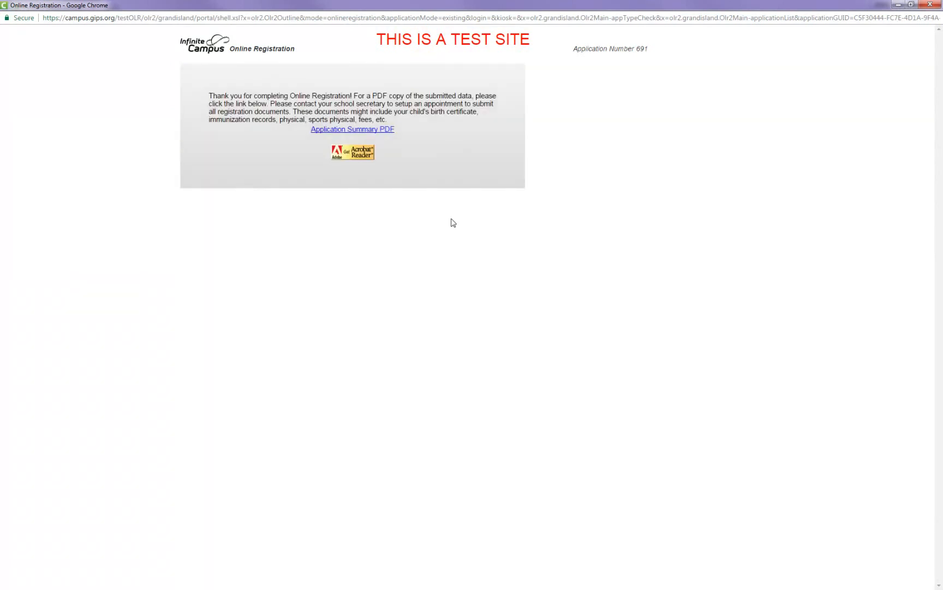
left_click(377, 134)
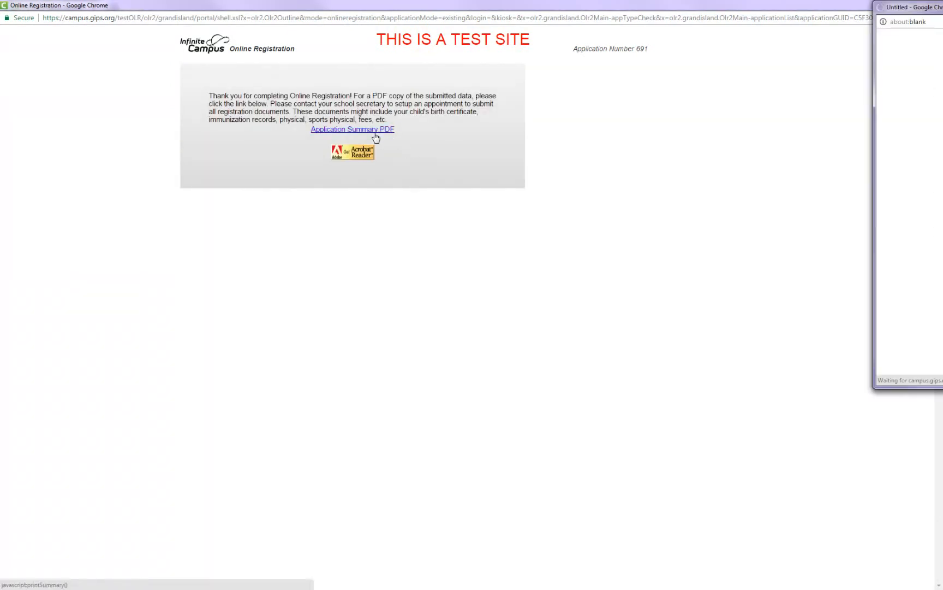
double_click(896, 8)
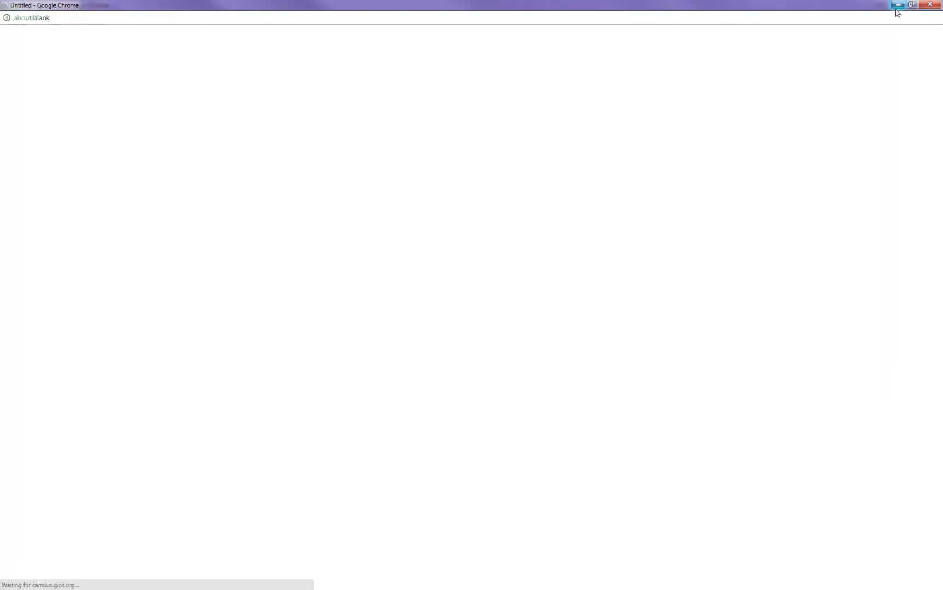